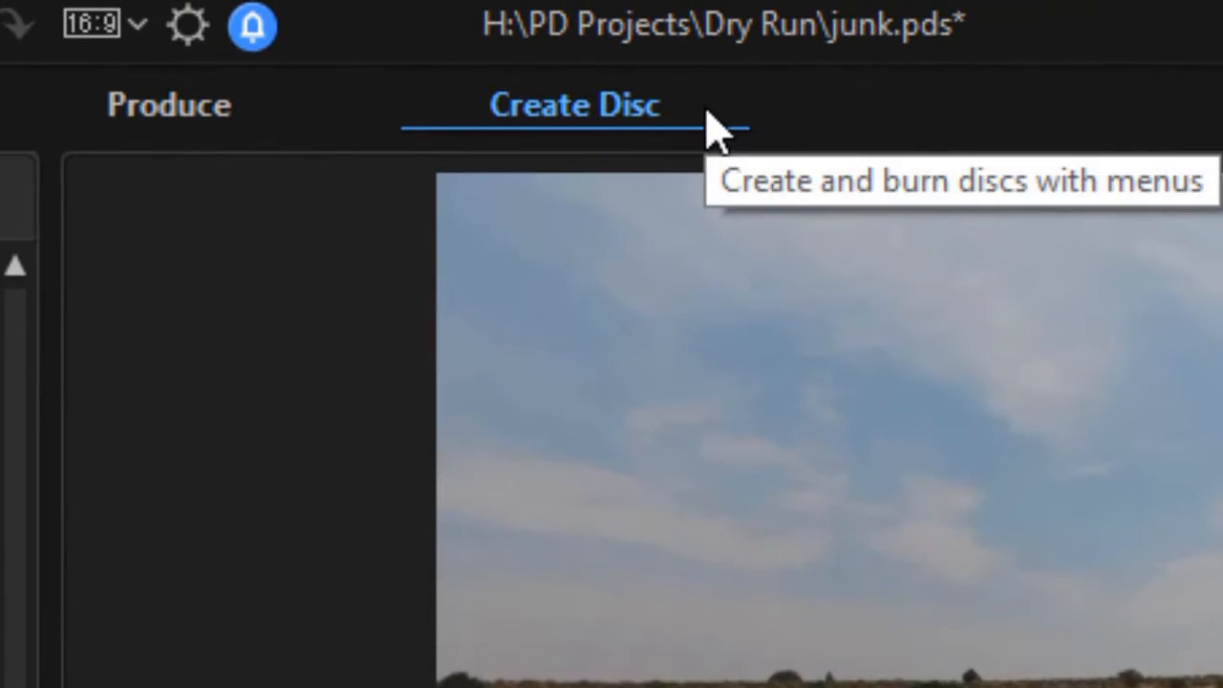
# Switch to disc creation and apply the Cosmos menu template to all pages
pyautogui.click(623, 55)
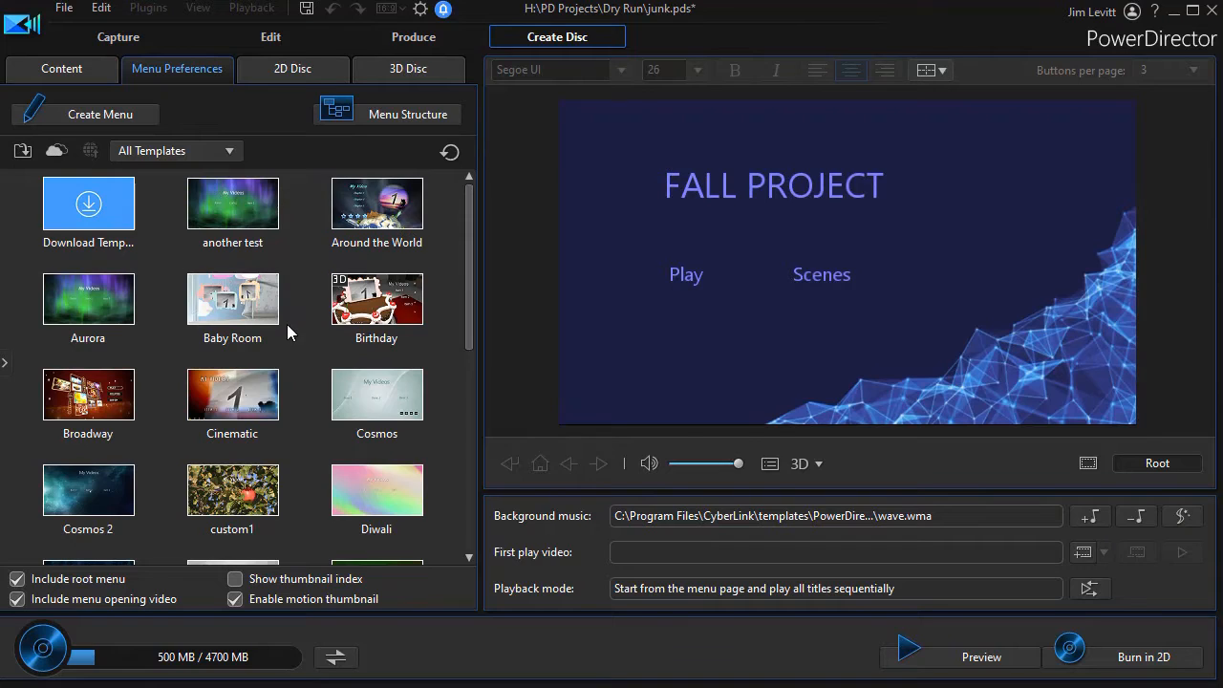
pyautogui.click(389, 395)
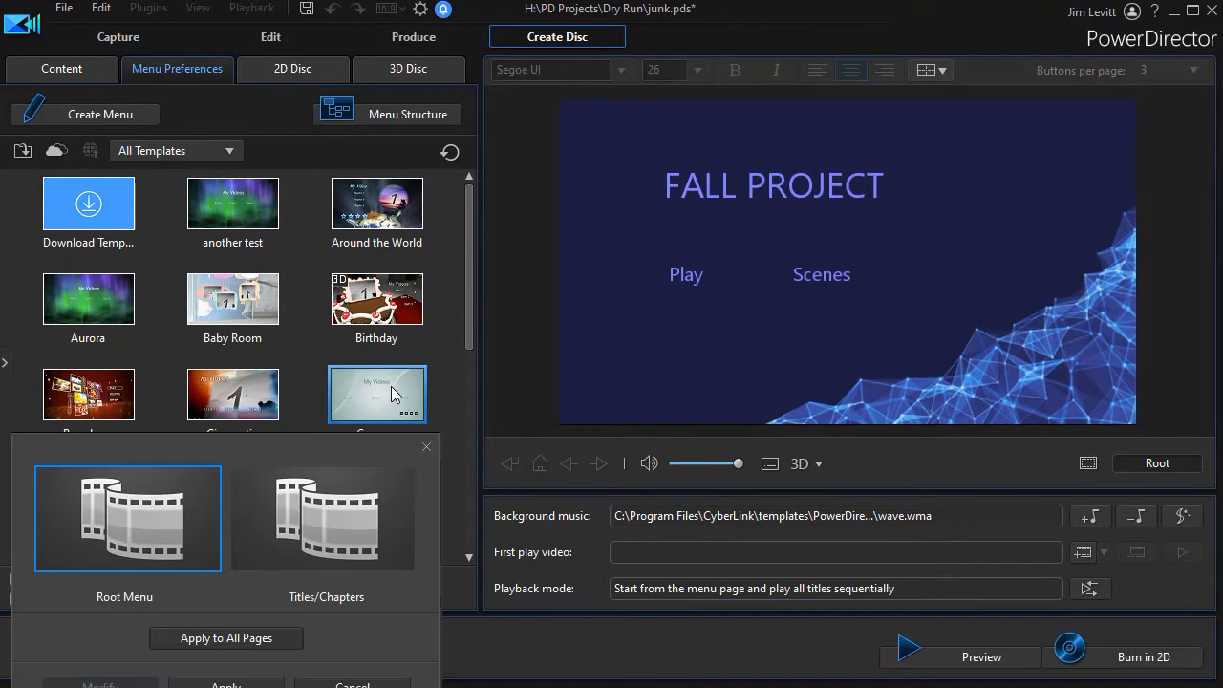
pyautogui.click(226, 639)
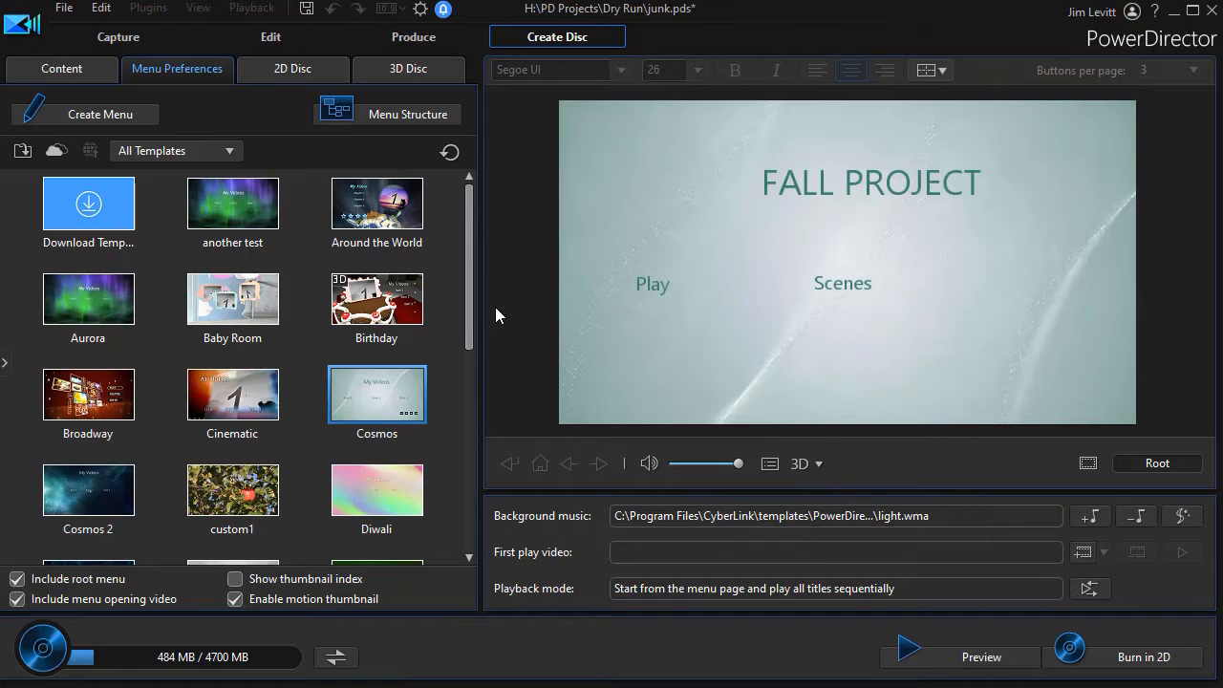
# Examine the disc's menu structure, checking how the chapters are split across the 2020 Fall Project pages and the buttons-per-page options
pyautogui.click(402, 122)
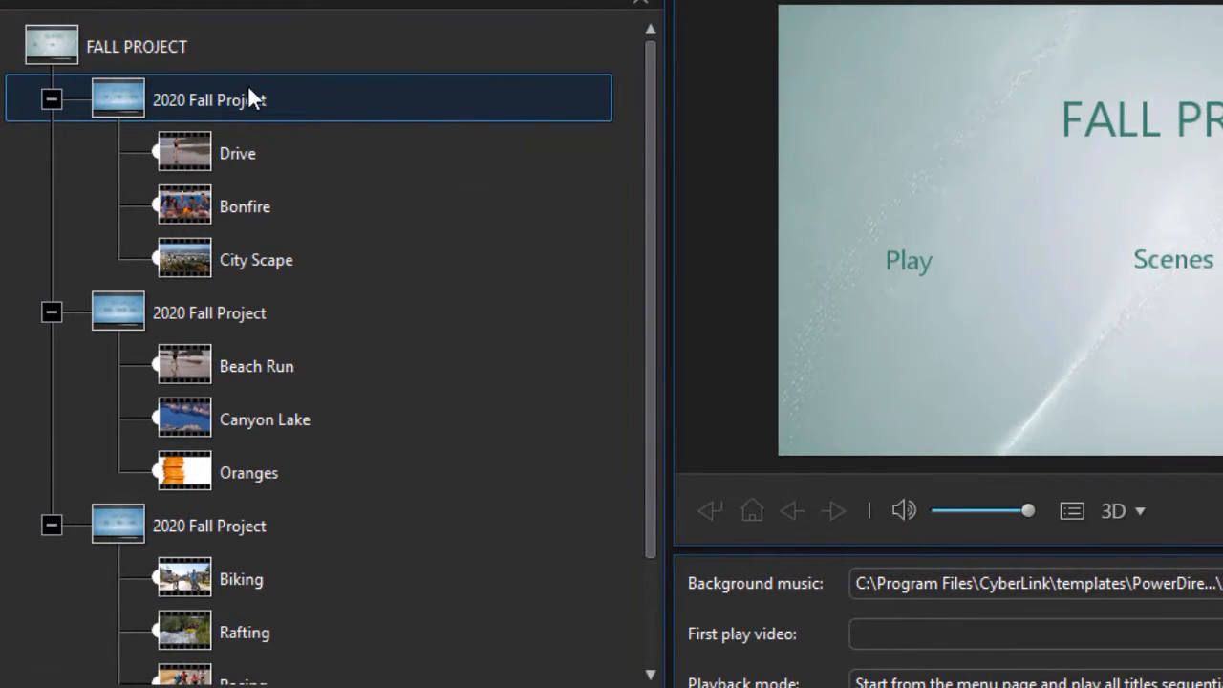
pyautogui.click(387, 105)
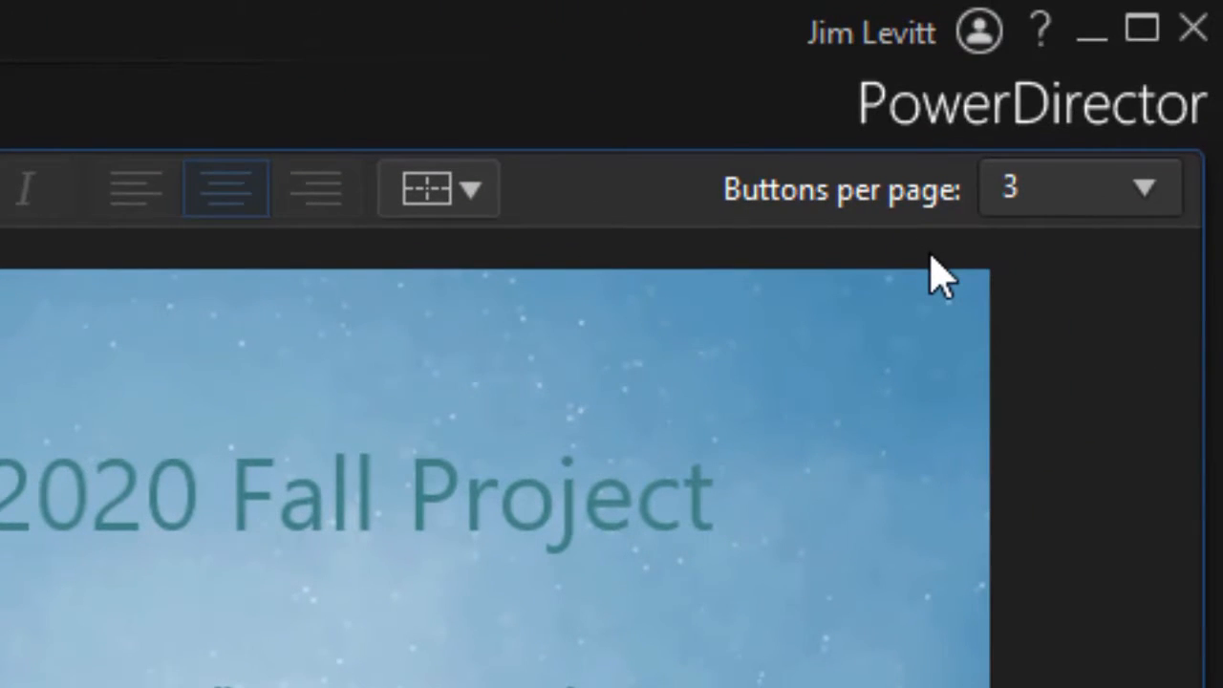
pyautogui.click(1118, 198)
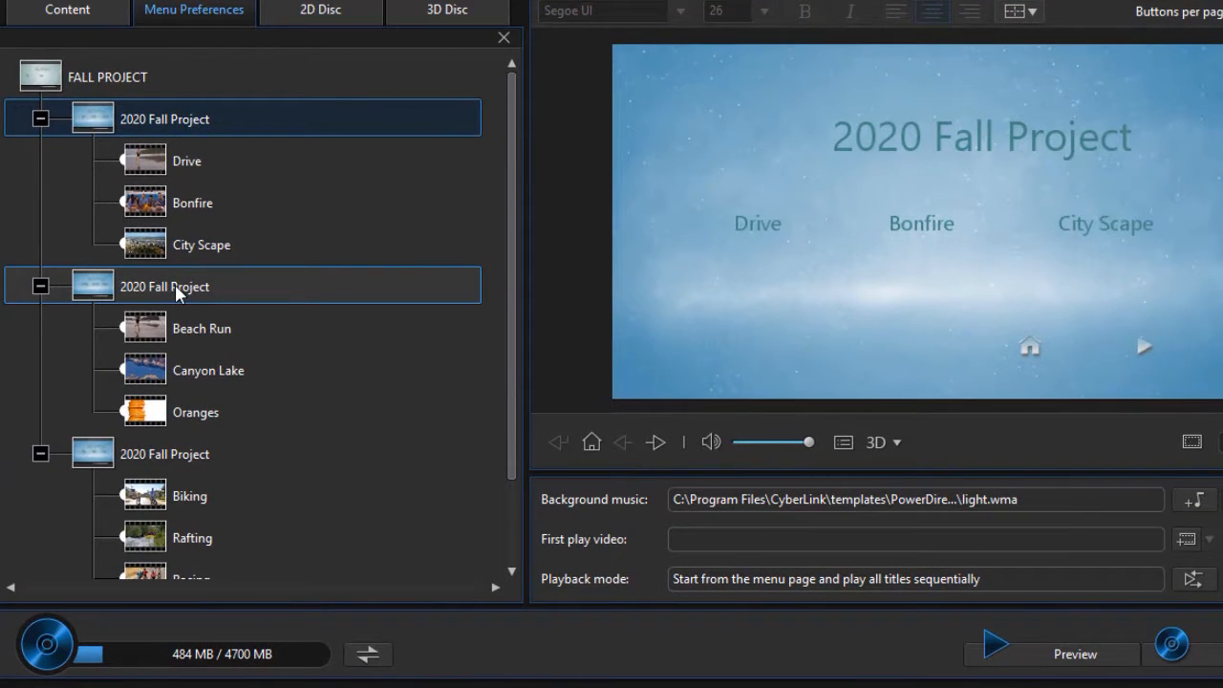
pyautogui.click(174, 287)
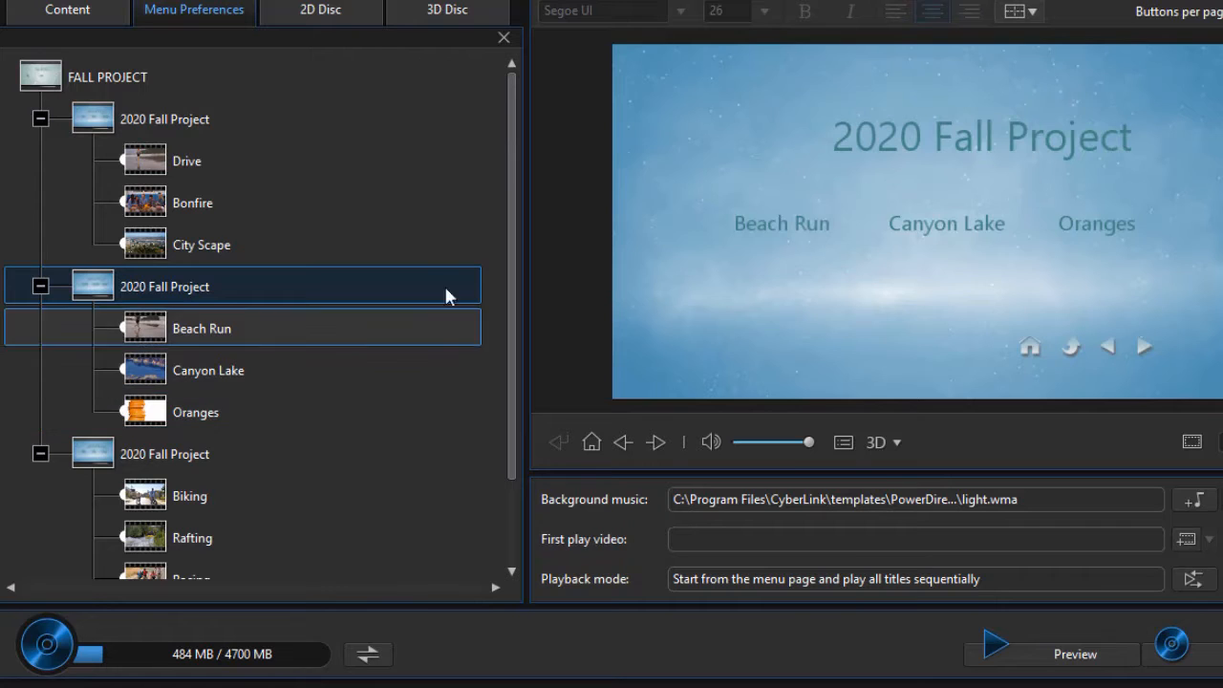
pyautogui.scroll(-2, 497, 363)
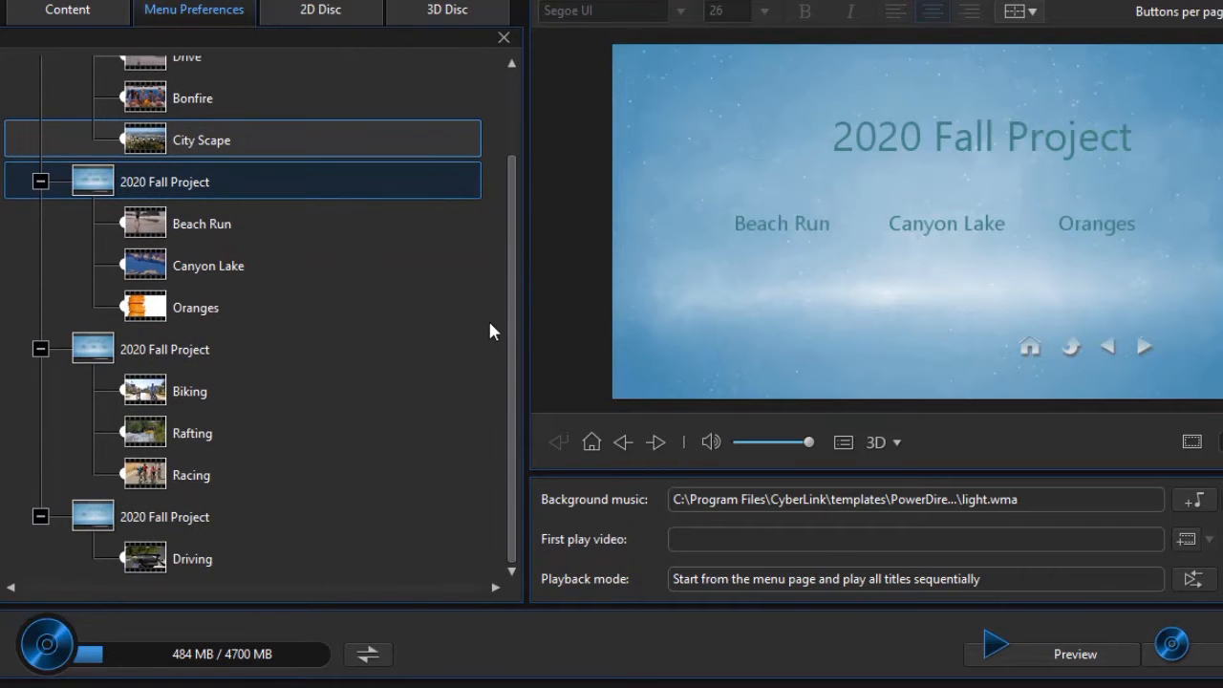
pyautogui.scroll(2, 484, 248)
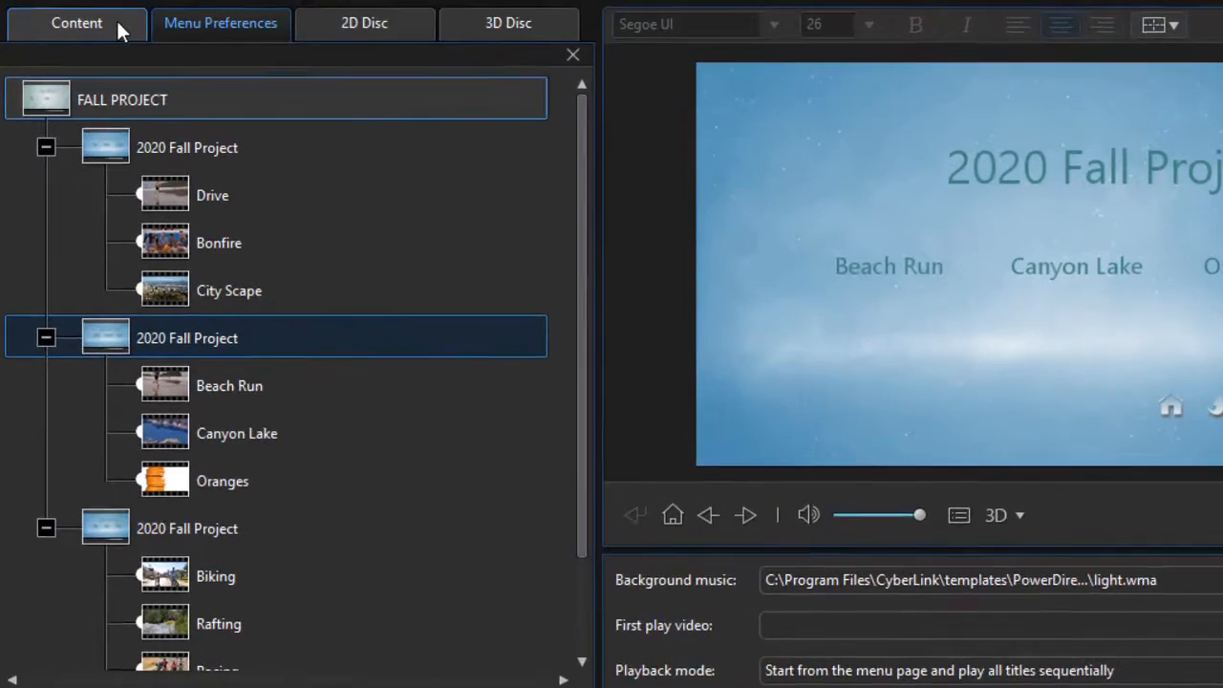
# Open the Cosmos template for modification and switch to editing its Titles/Chapters Menu page
pyautogui.click(116, 30)
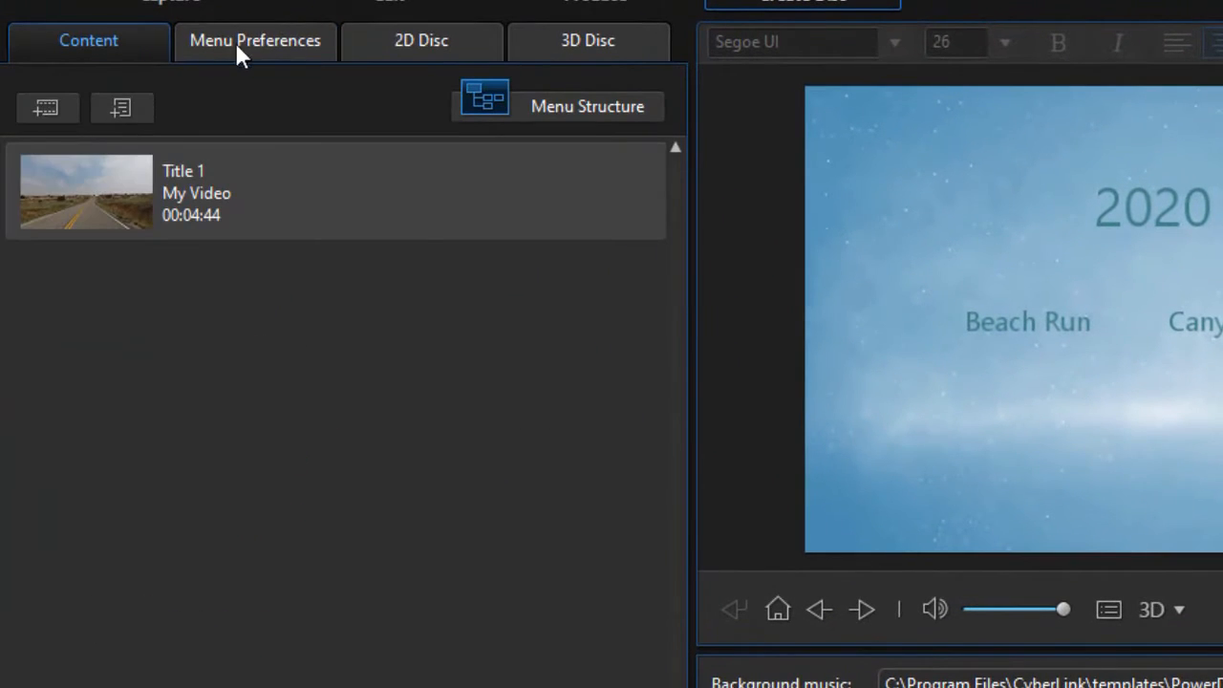
pyautogui.click(218, 30)
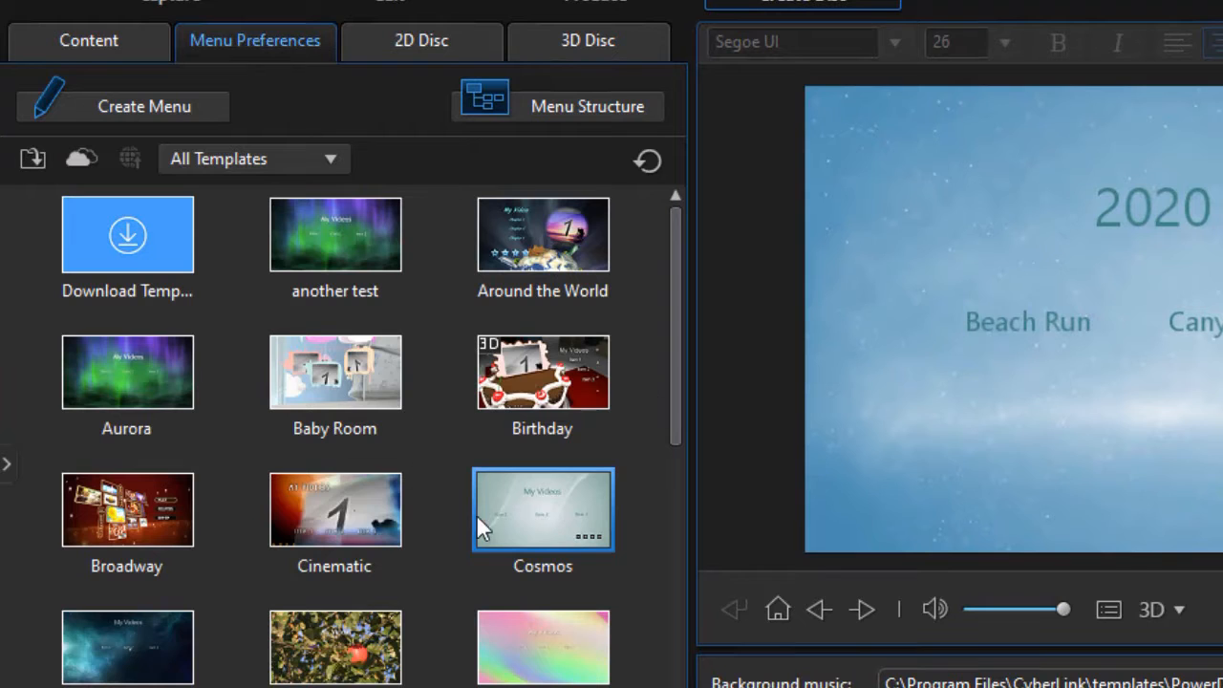
pyautogui.rightClick(532, 502)
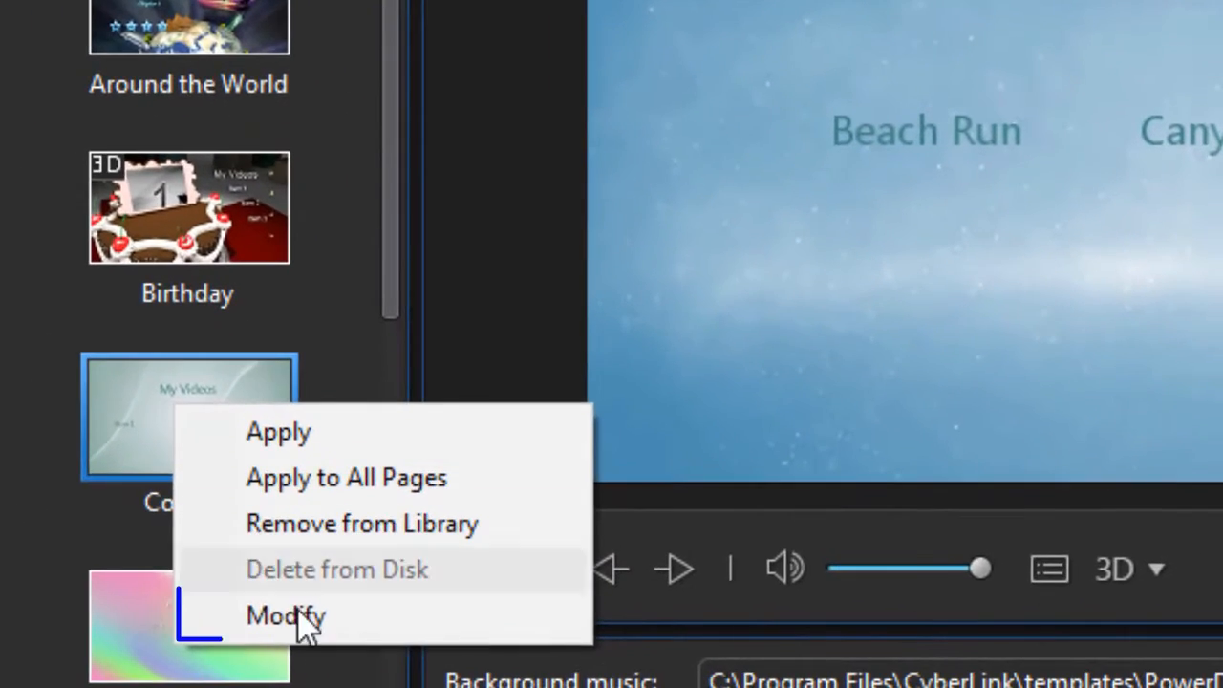
pyautogui.click(313, 620)
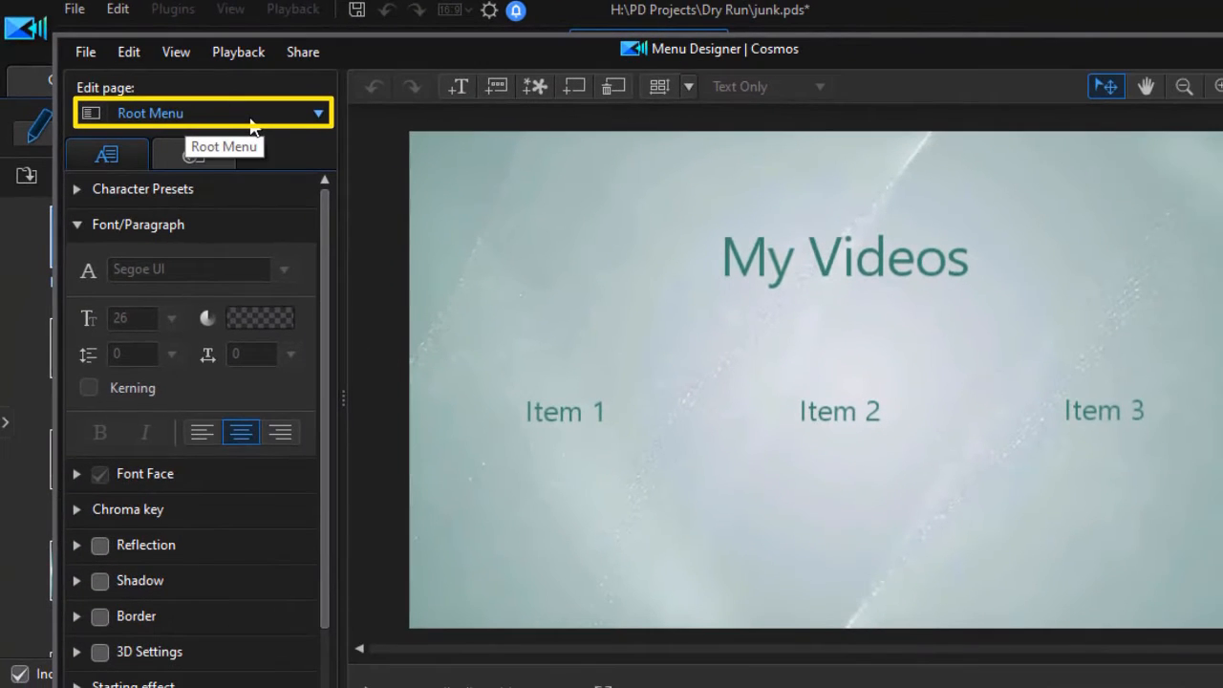
pyautogui.click(319, 114)
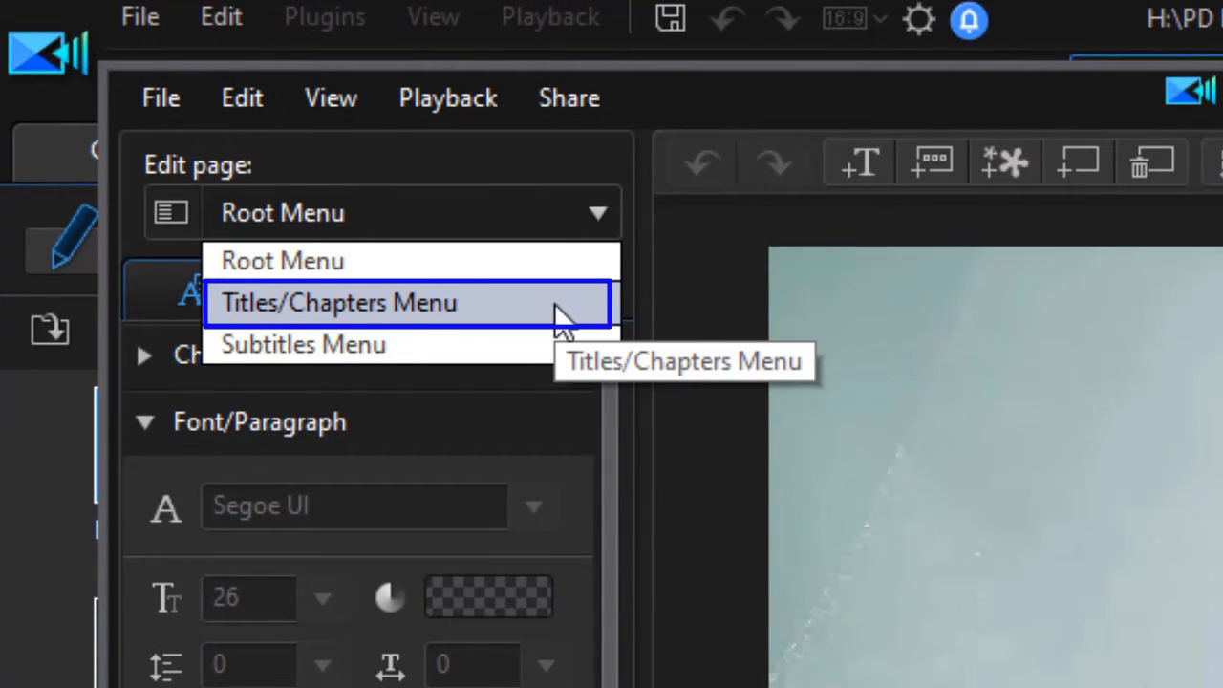
pyautogui.click(555, 311)
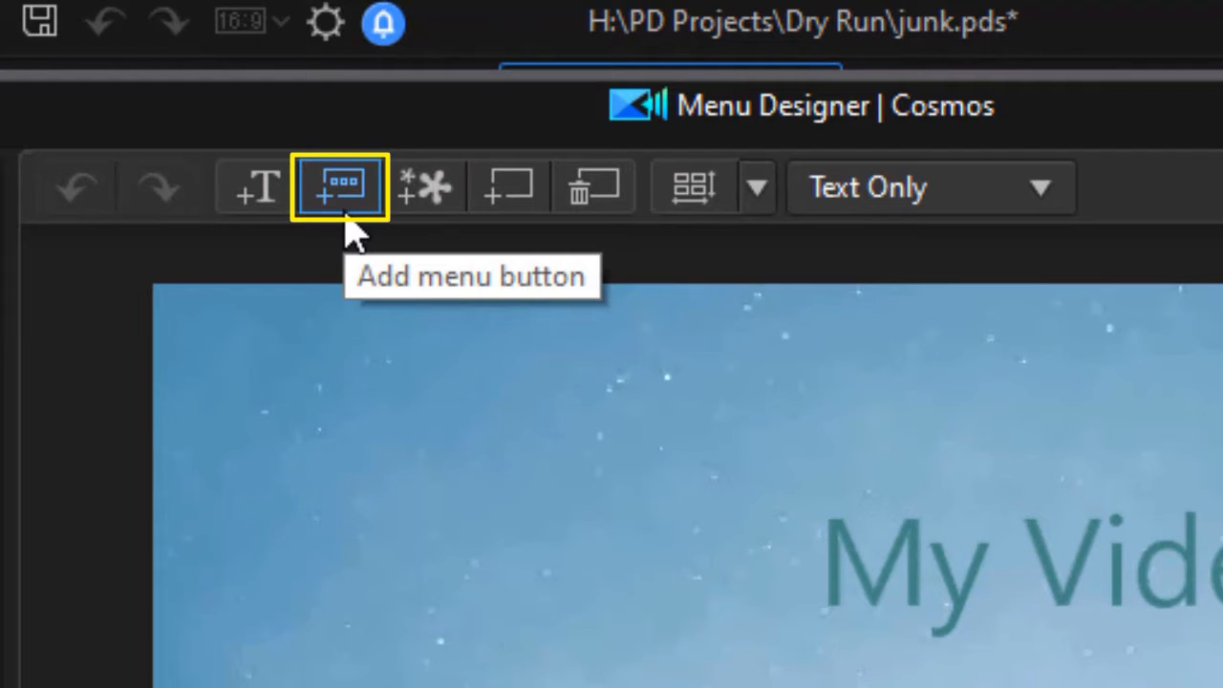
# Add three menu buttons, Item 4, Item 5 and Item 6, as a second row aligned beneath Items 1, 2 and 3
pyautogui.click(347, 221)
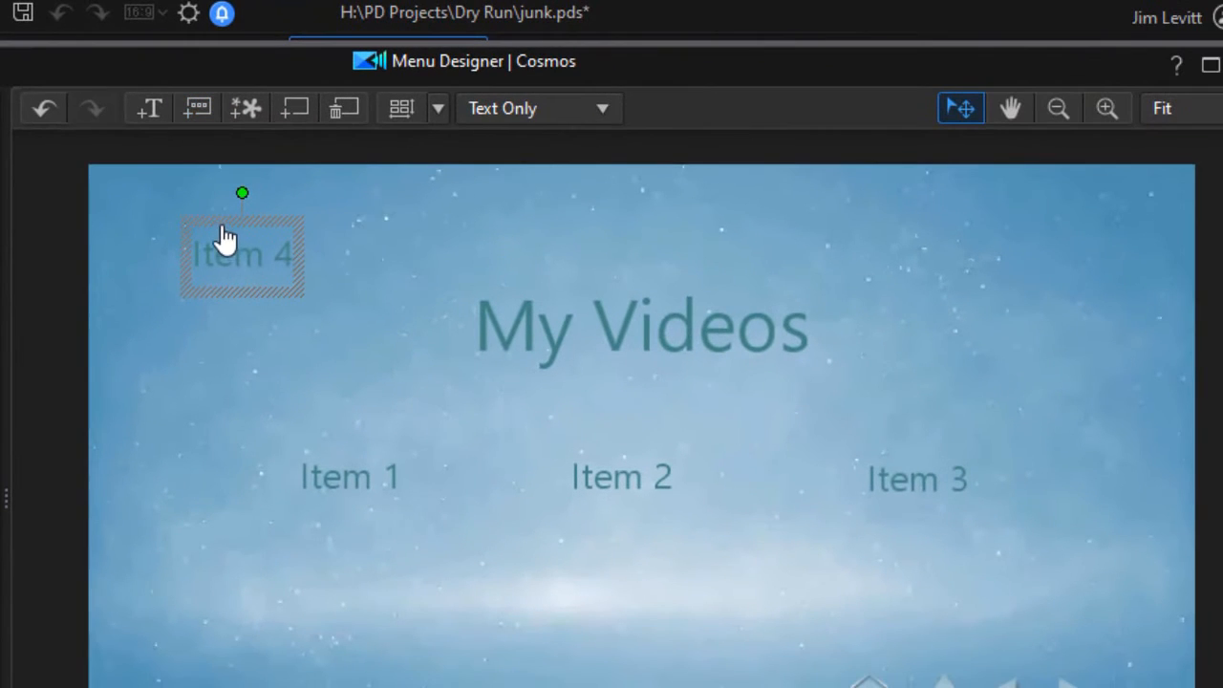
pyautogui.moveTo(224, 239); pyautogui.dragTo(329, 558)
pyautogui.moveTo(326, 540); pyautogui.dragTo(321, 519)
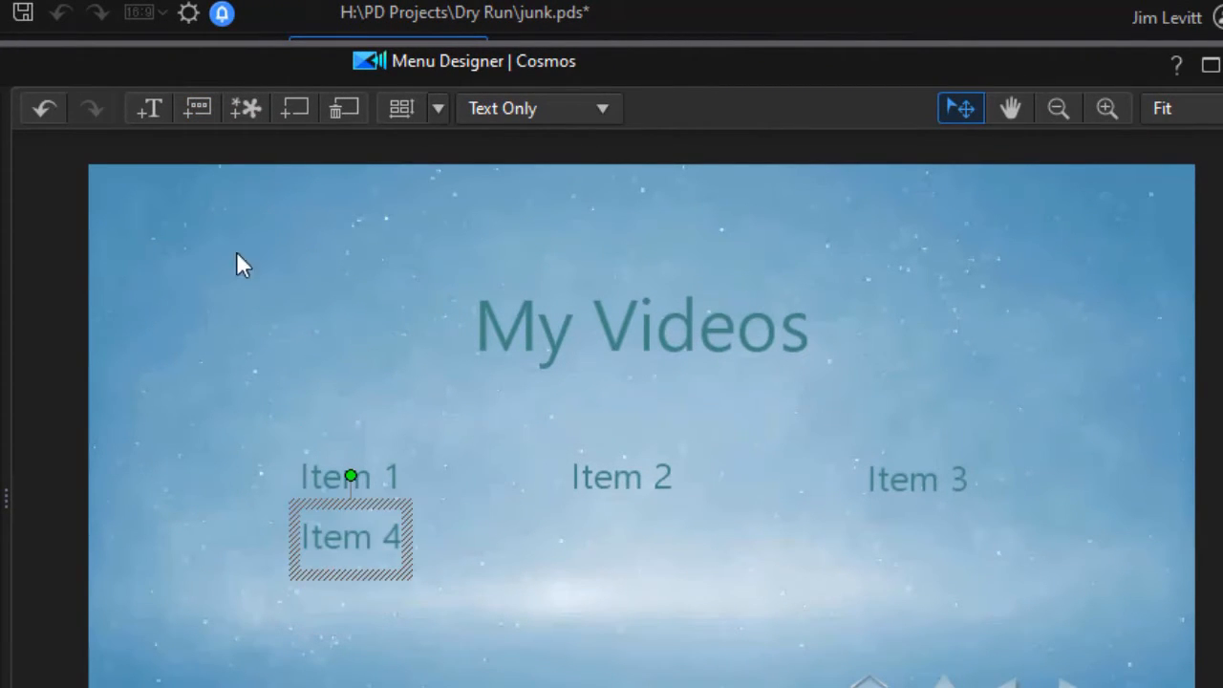
pyautogui.click(202, 111)
pyautogui.moveTo(238, 259); pyautogui.dragTo(612, 517)
pyautogui.click(201, 112)
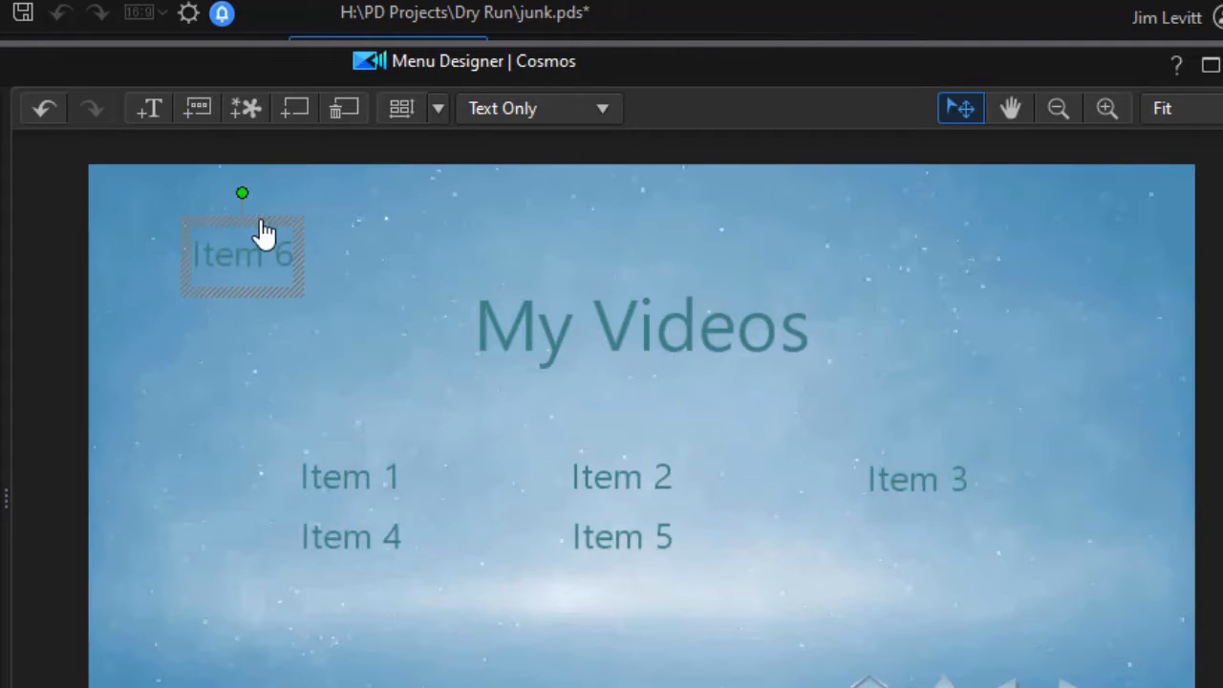
pyautogui.moveTo(298, 291); pyautogui.dragTo(936, 526)
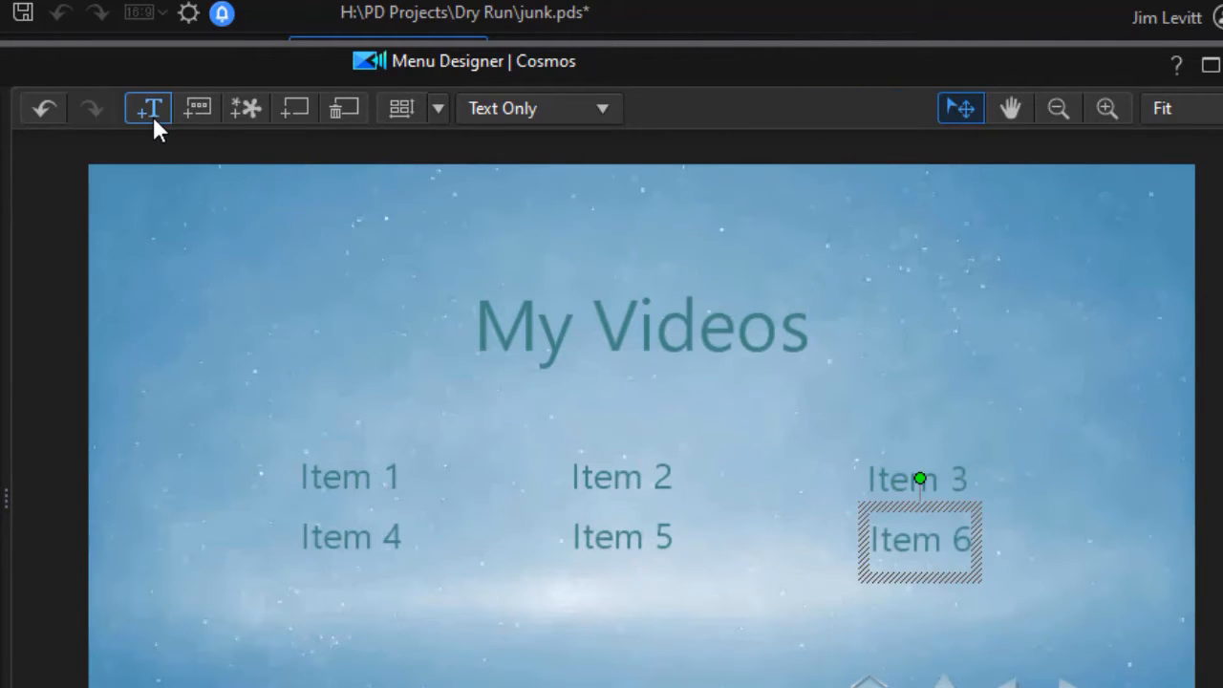
# Add two more menu buttons in a third row, Item 7 beneath Item 4 and Item 8 beneath Item 5
pyautogui.click(196, 110)
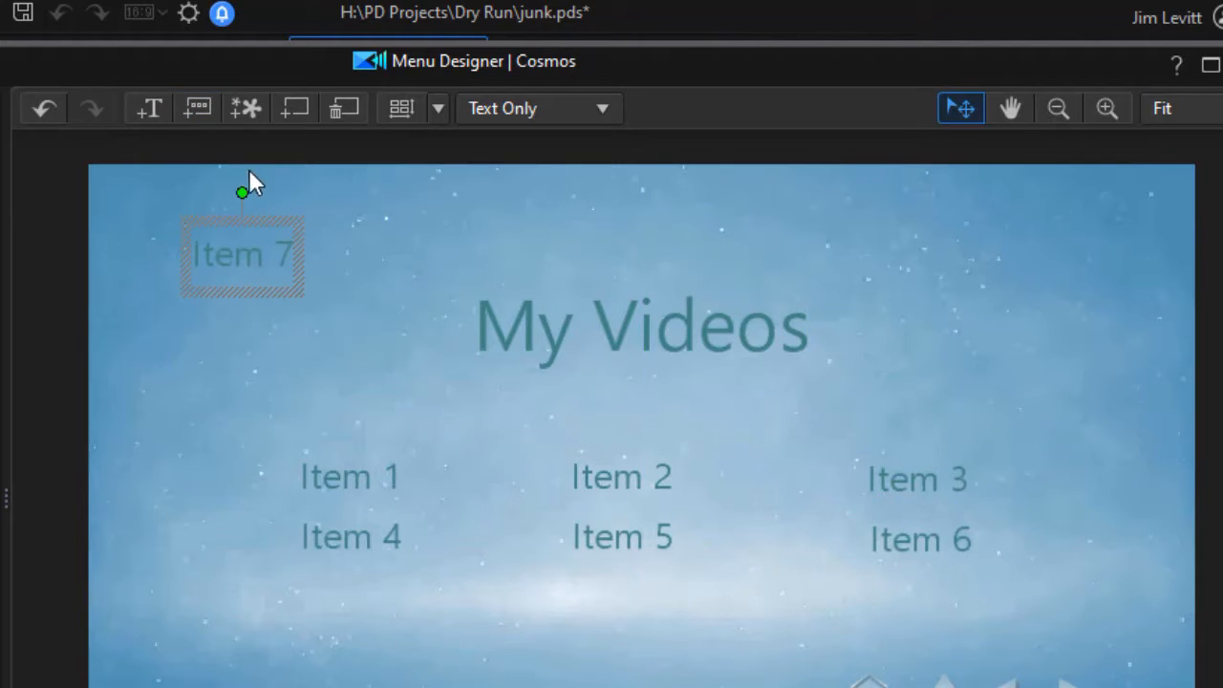
pyautogui.moveTo(252, 238); pyautogui.dragTo(377, 580)
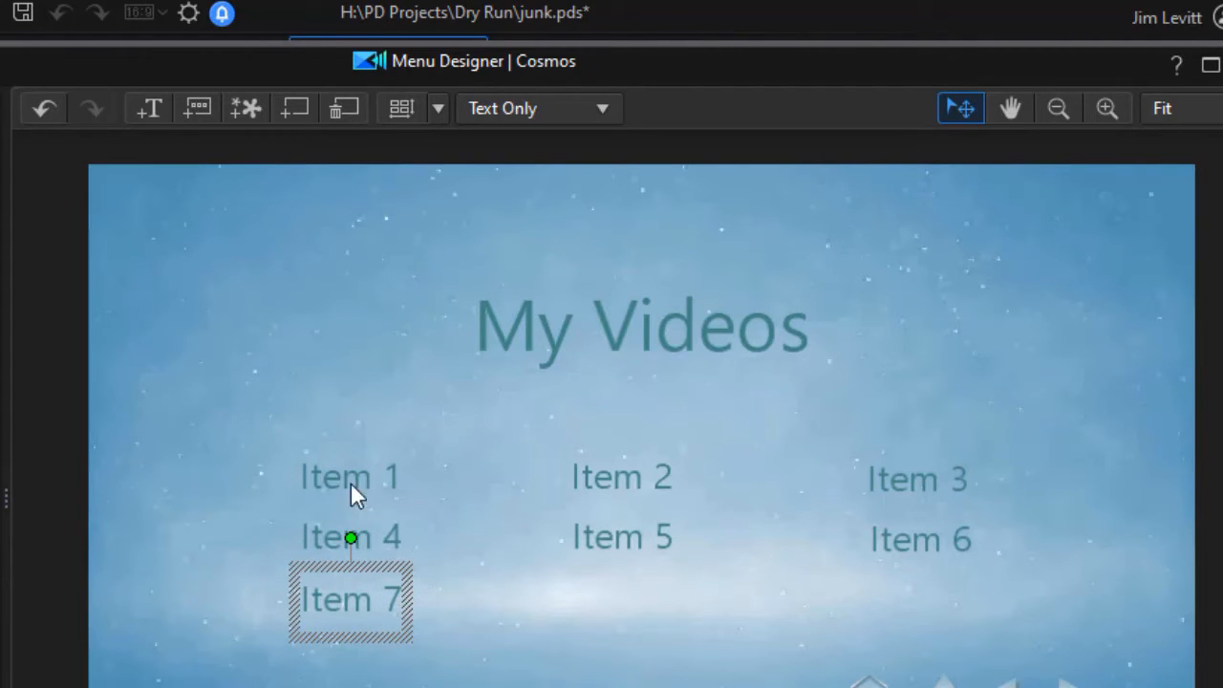
pyautogui.click(195, 109)
pyautogui.moveTo(260, 236); pyautogui.dragTo(642, 577)
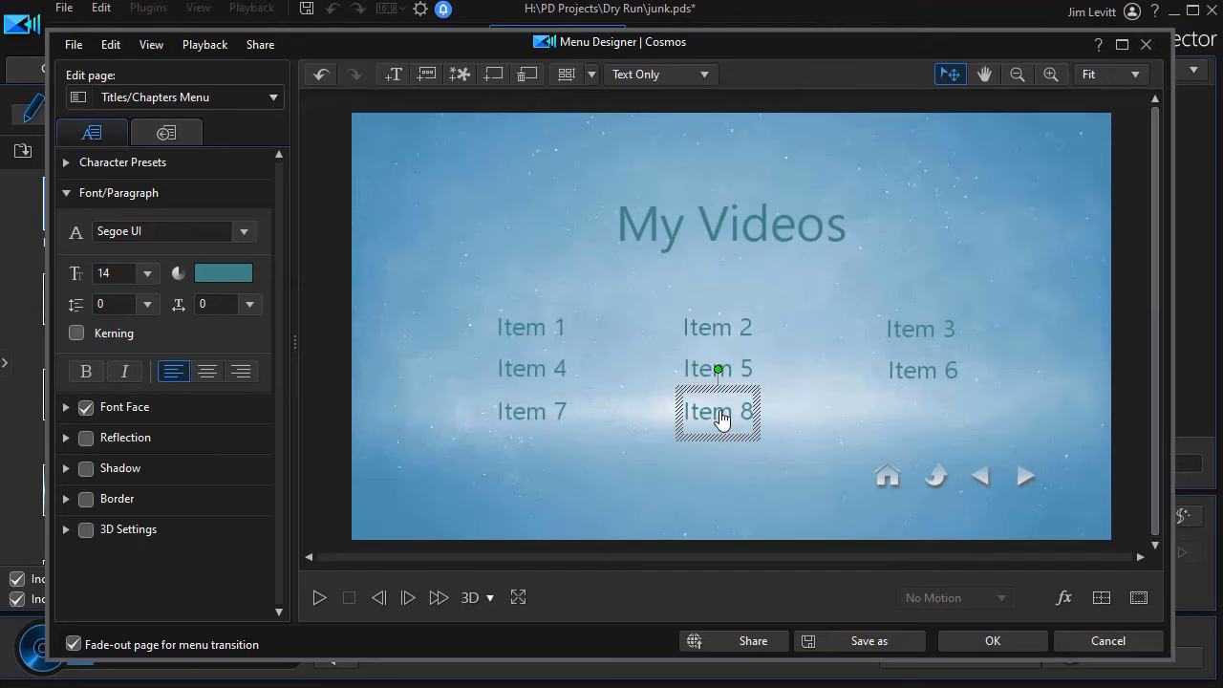
# Finish the menu design and save it as a custom template named "a first test"
pyautogui.click(1002, 641)
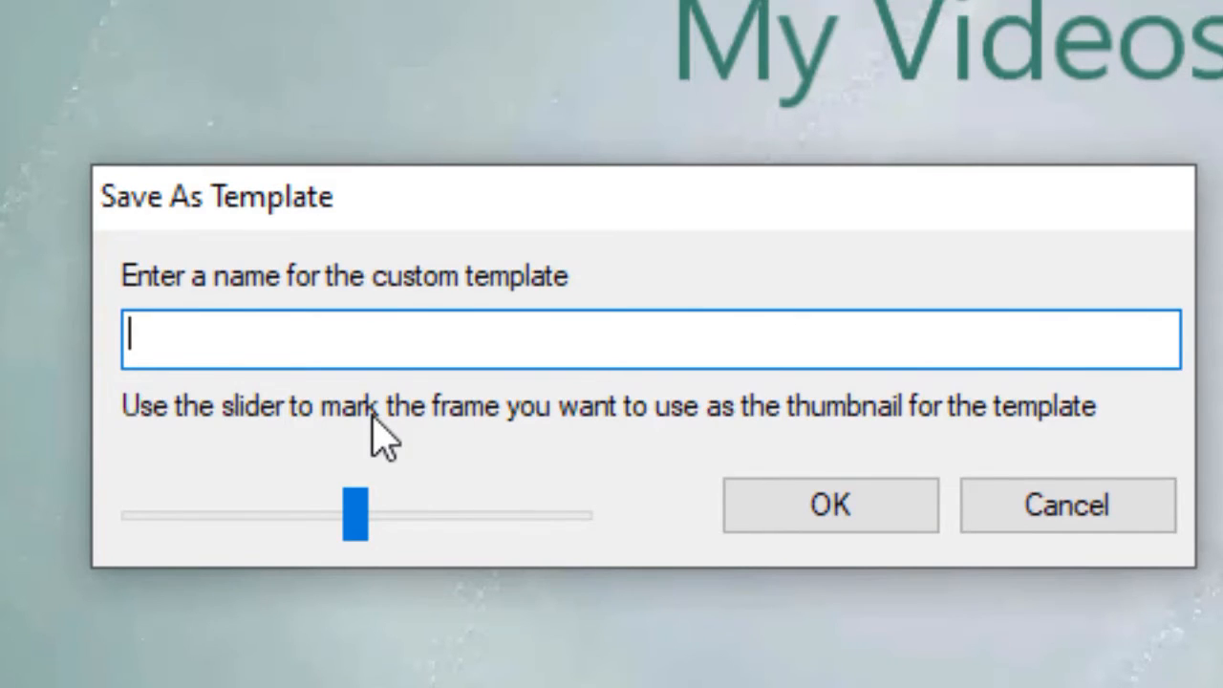
pyautogui.write('a first test')
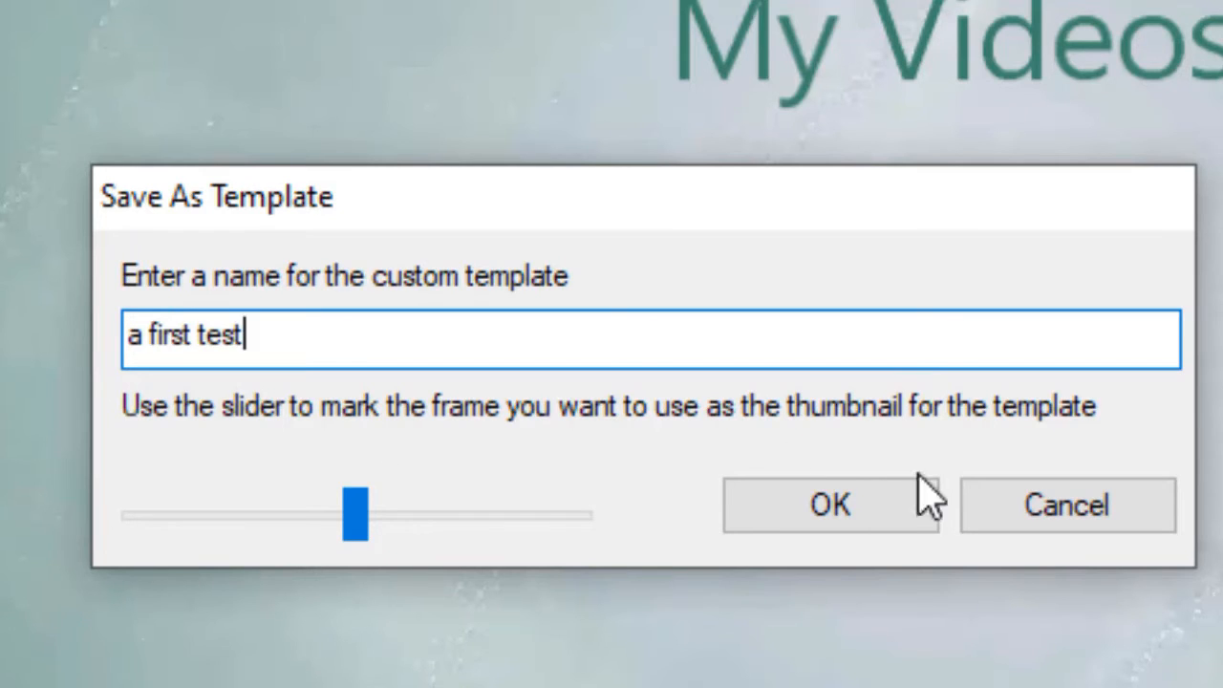
pyautogui.click(832, 505)
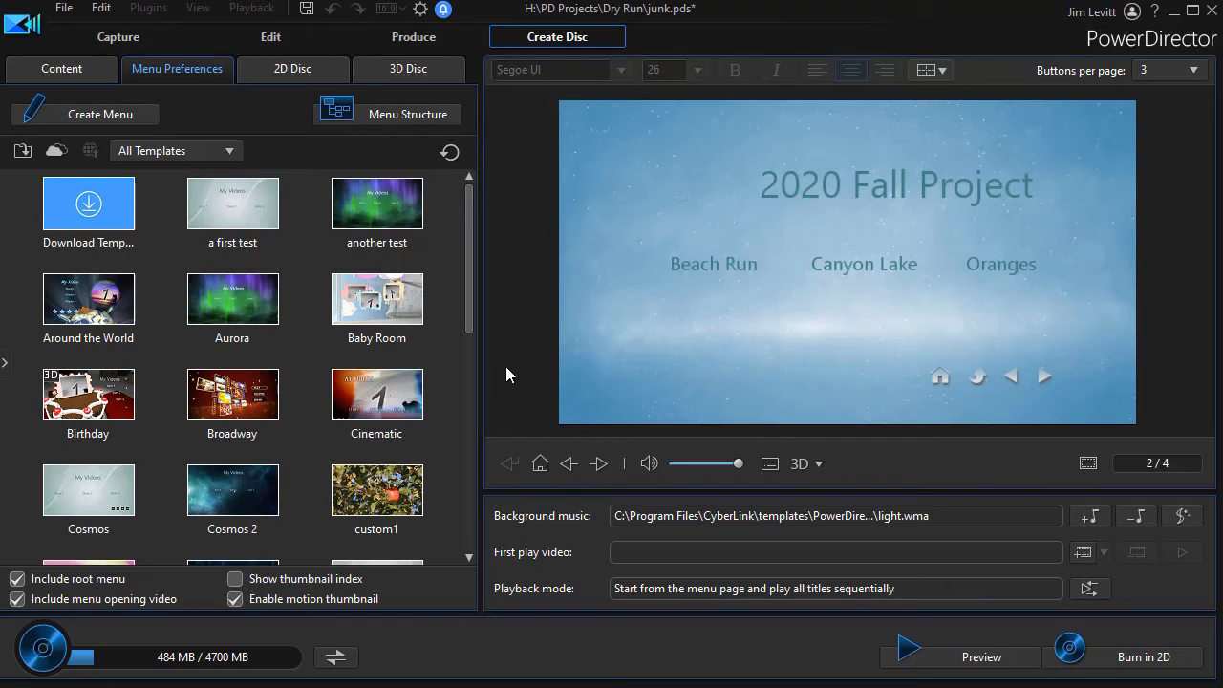
# Apply the custom "a first test" template to all menu pages
pyautogui.moveTo(468, 304)
pyautogui.mouseDown()
pyautogui.moveTo(474, 349)
pyautogui.moveTo(463, 289)
pyautogui.mouseUp()
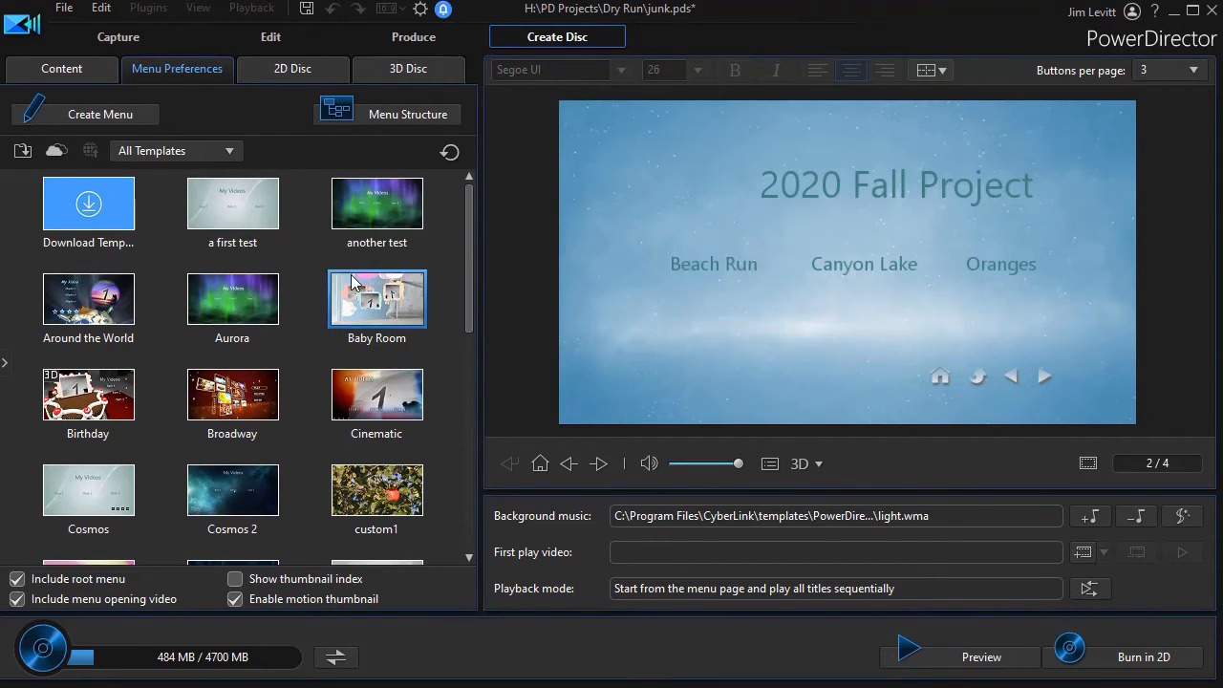
pyautogui.click(244, 209)
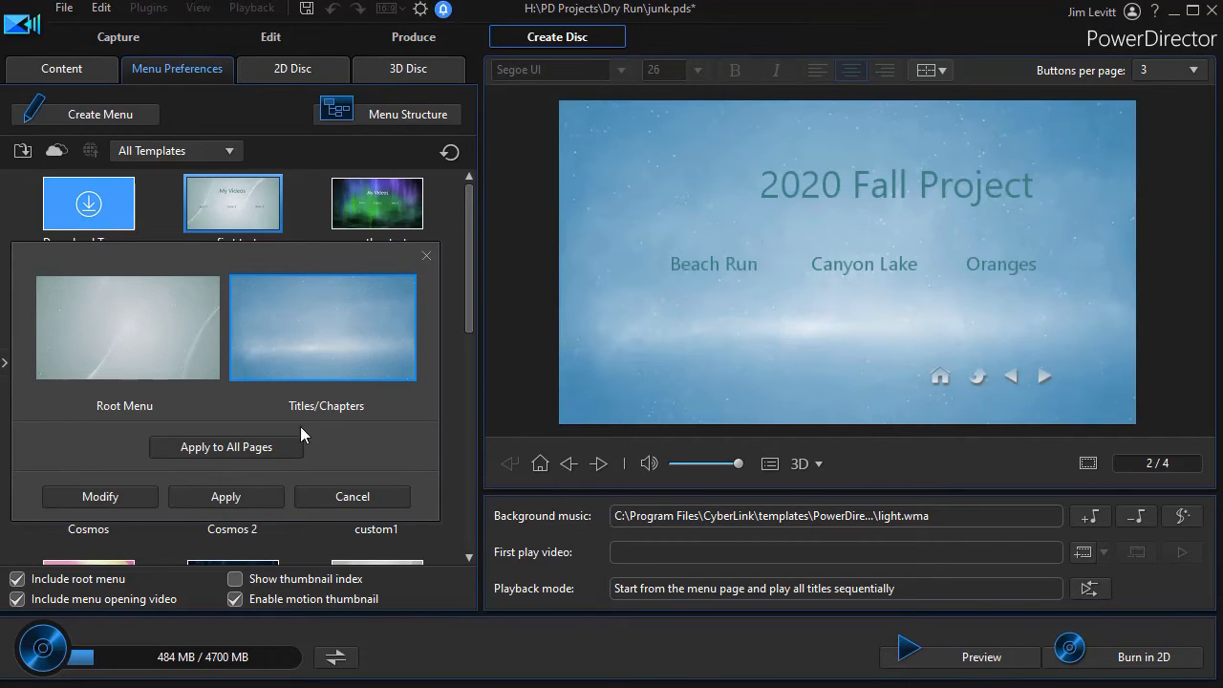
pyautogui.click(246, 447)
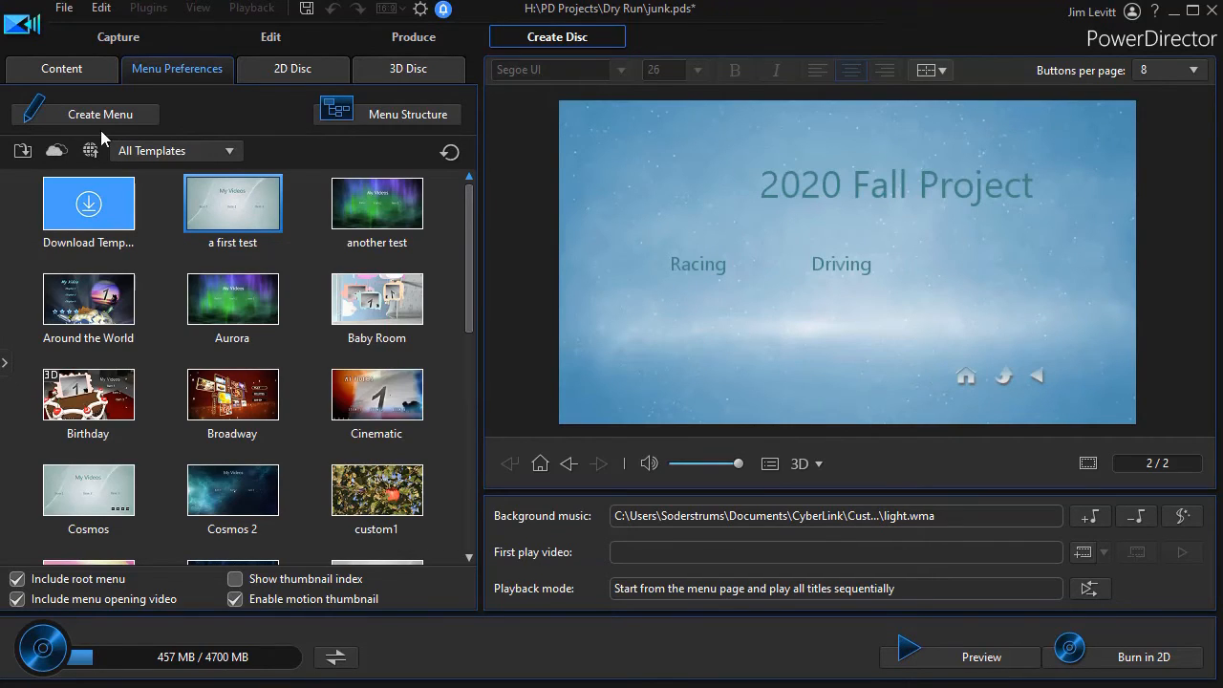
# Inspect the first 2020 Fall Project page in the menu structure and check the available buttons-per-page choices
pyautogui.click(398, 117)
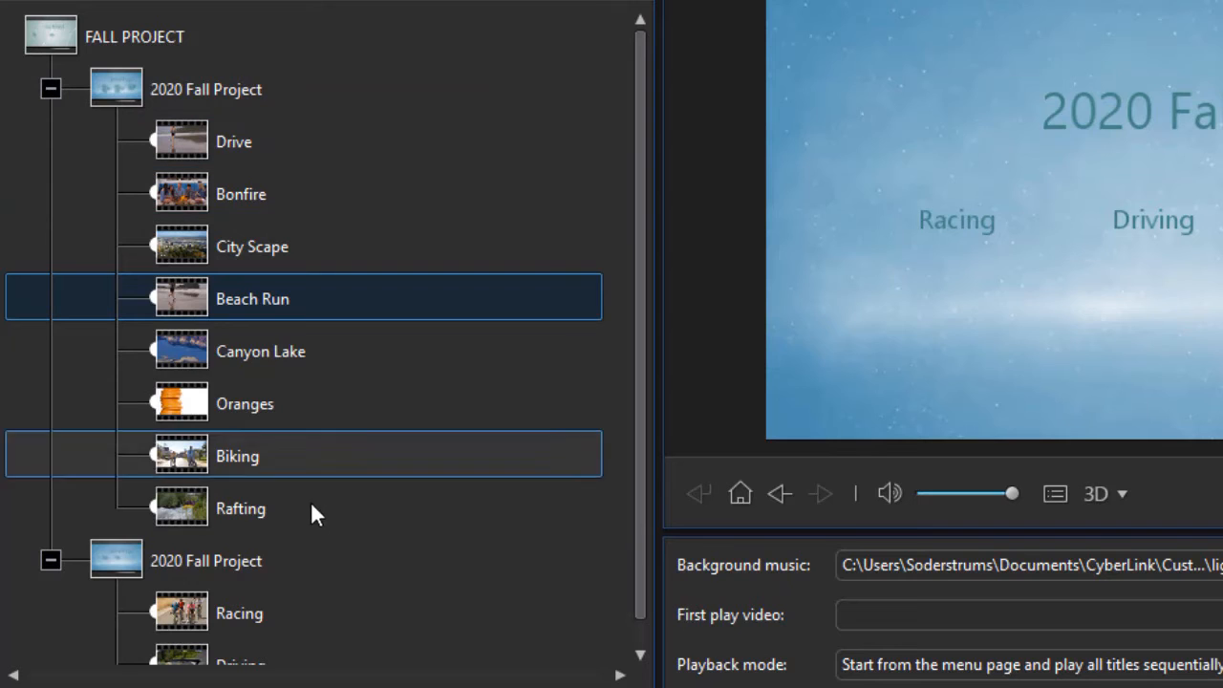
pyautogui.click(250, 90)
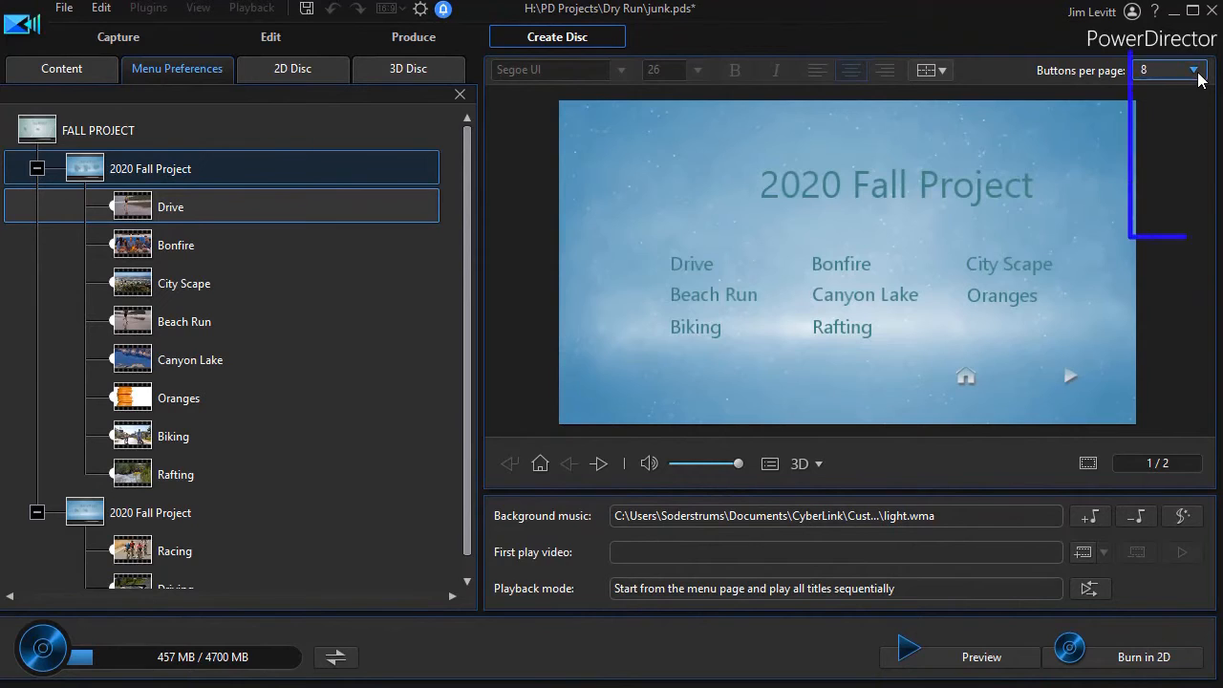
pyautogui.click(1193, 71)
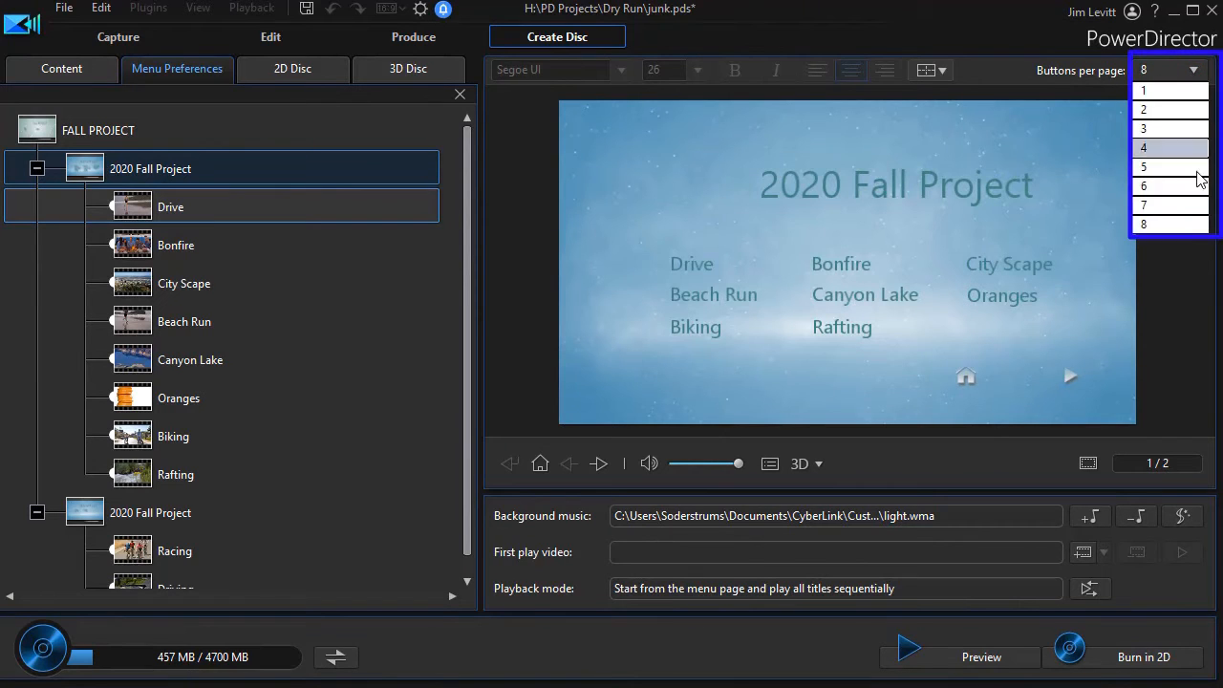
pyautogui.click(1182, 226)
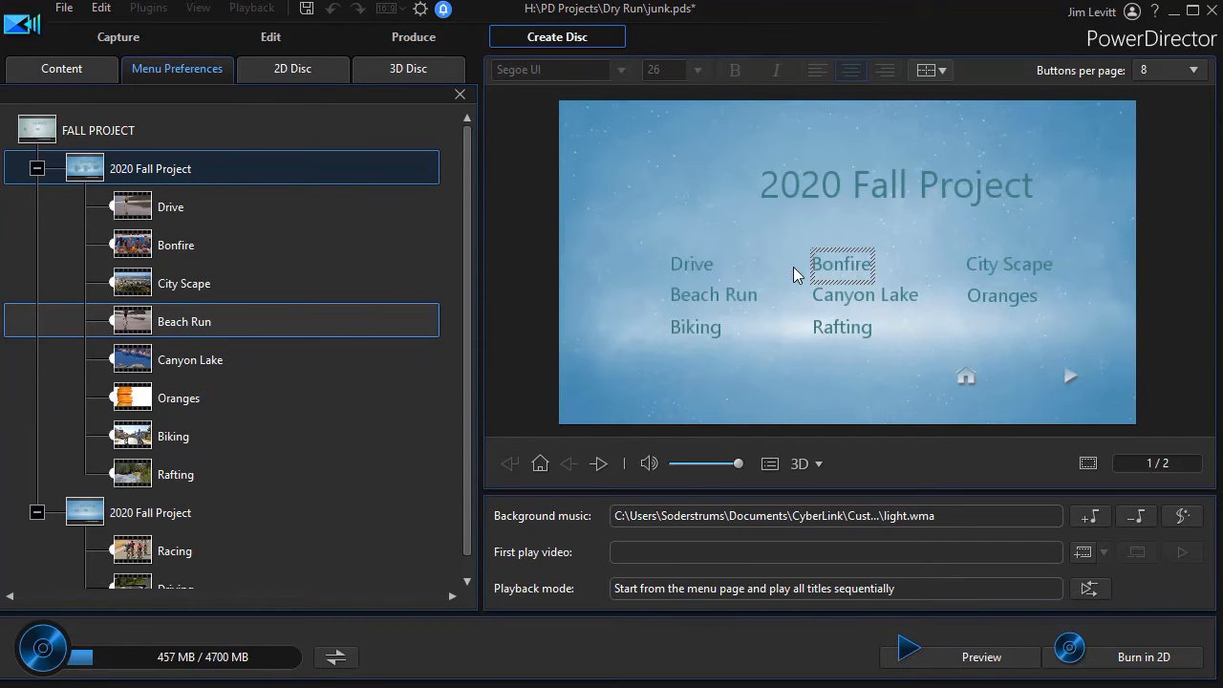
# Set the chapter menu to 6 buttons per page and check the resulting menu structure
pyautogui.click(1194, 70)
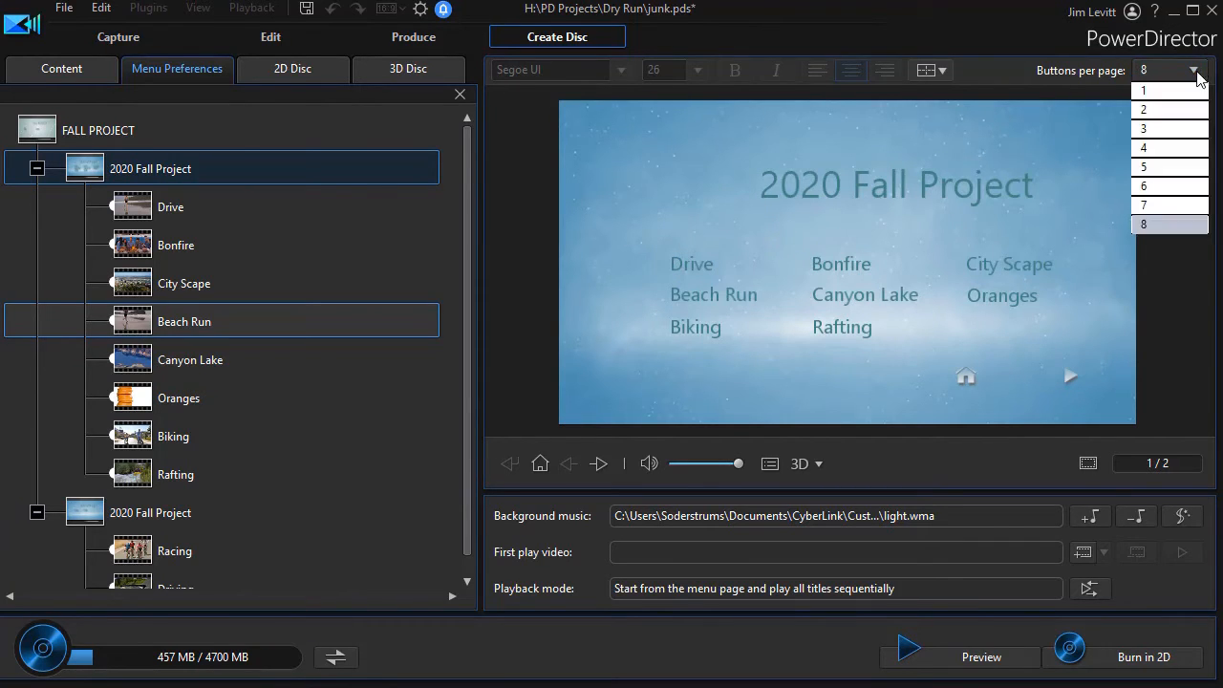
pyautogui.click(1166, 186)
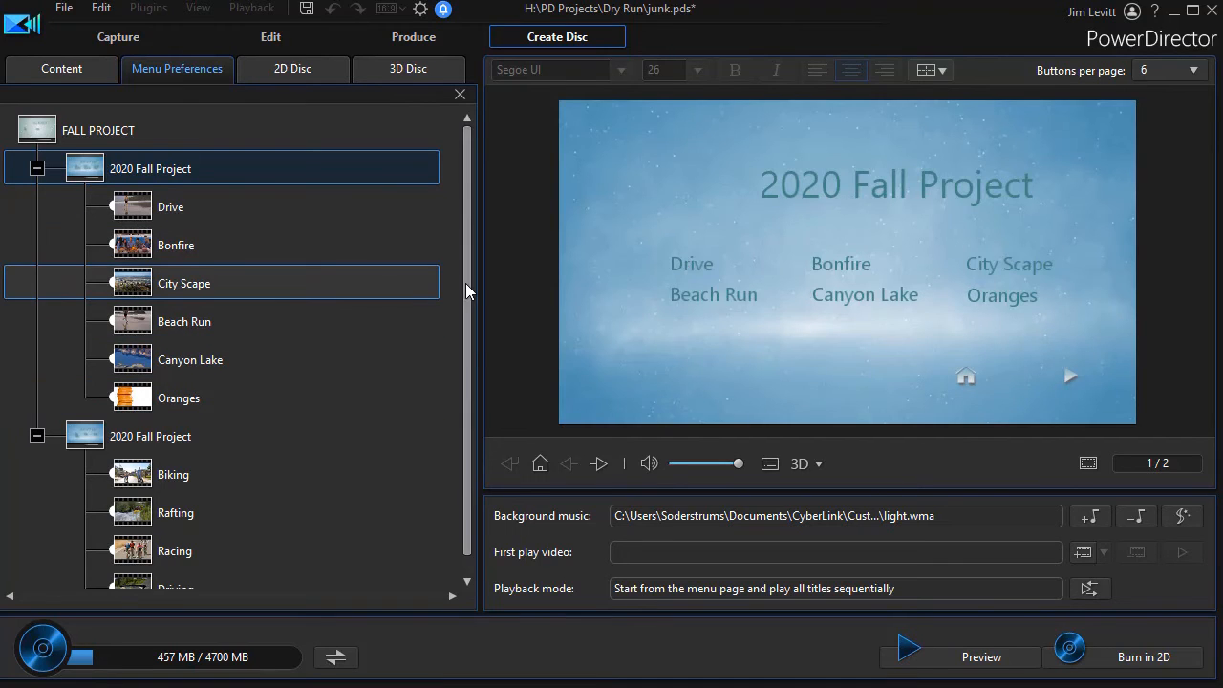
pyautogui.scroll(-1, 461, 421)
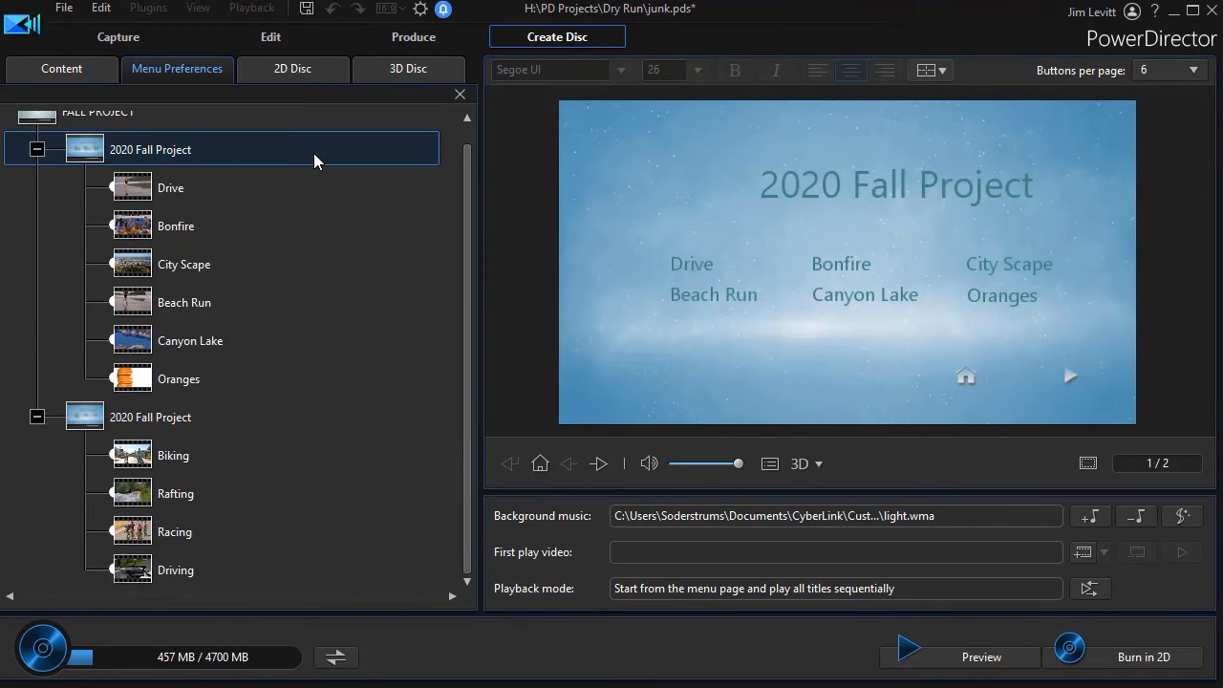
# Set the first 2020 Fall Project page to 2 buttons and the second page to 4, and check the menu structure
pyautogui.click(1178, 69)
pyautogui.click(1173, 110)
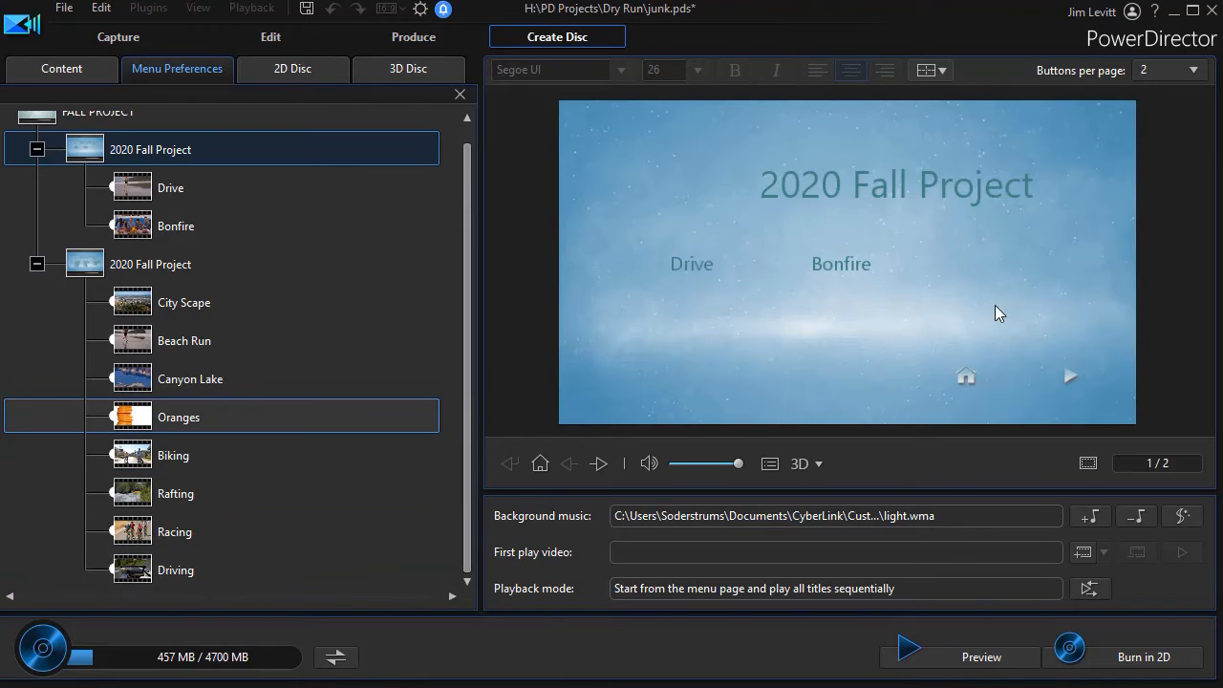
pyautogui.click(226, 265)
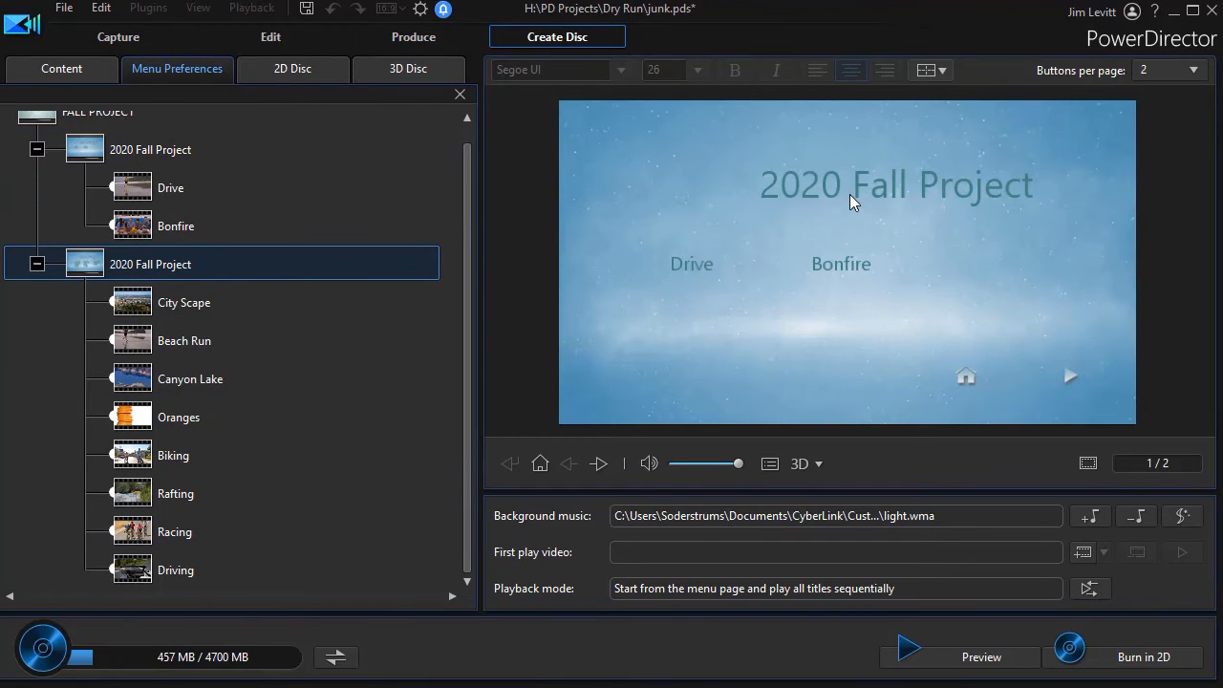
pyautogui.click(1193, 71)
pyautogui.click(1167, 156)
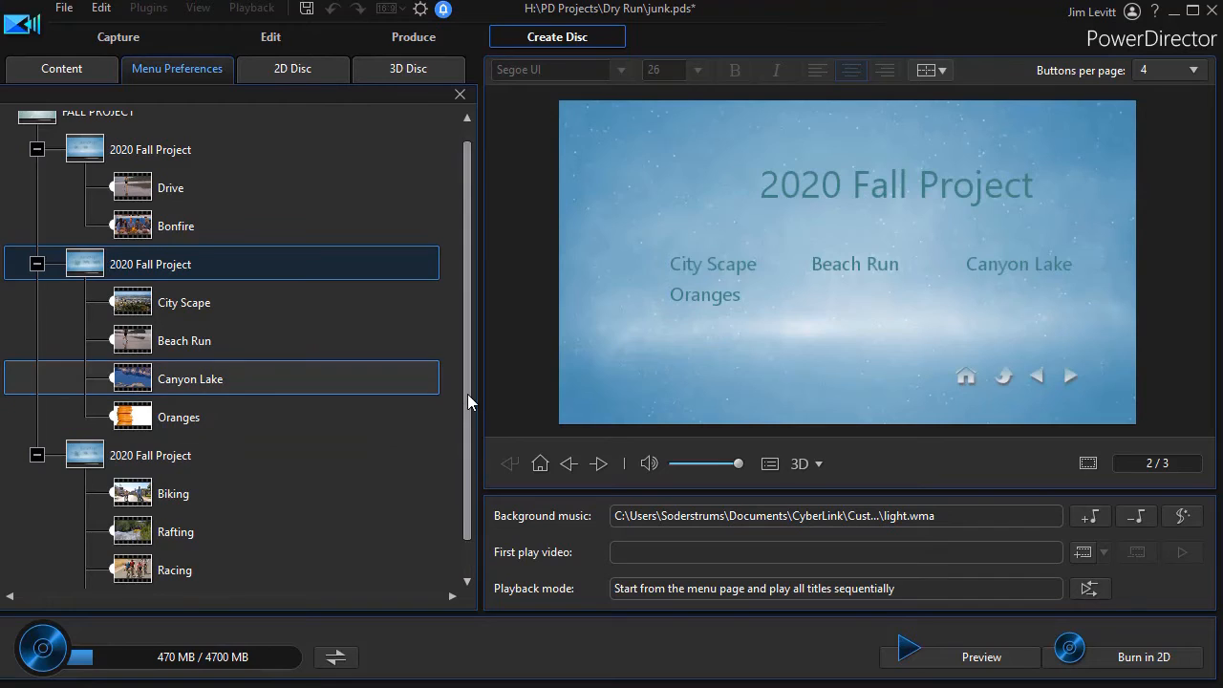
pyautogui.scroll(-2, 455, 440)
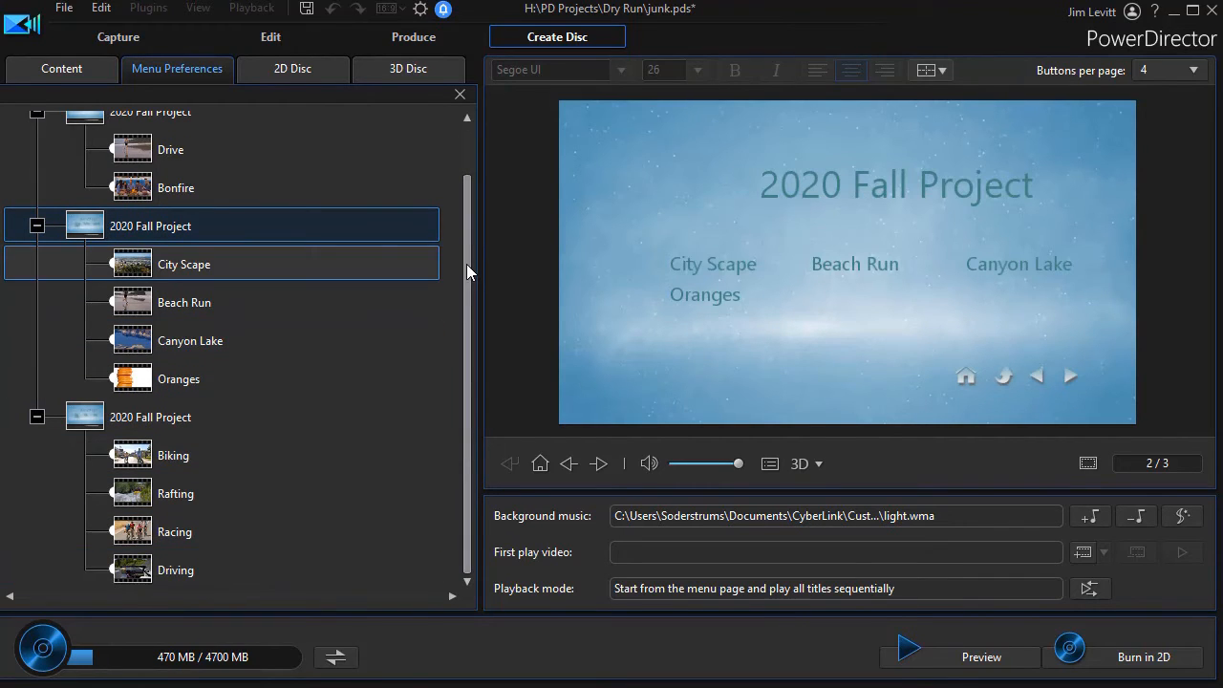
pyautogui.moveTo(468, 270); pyautogui.dragTo(464, 164)
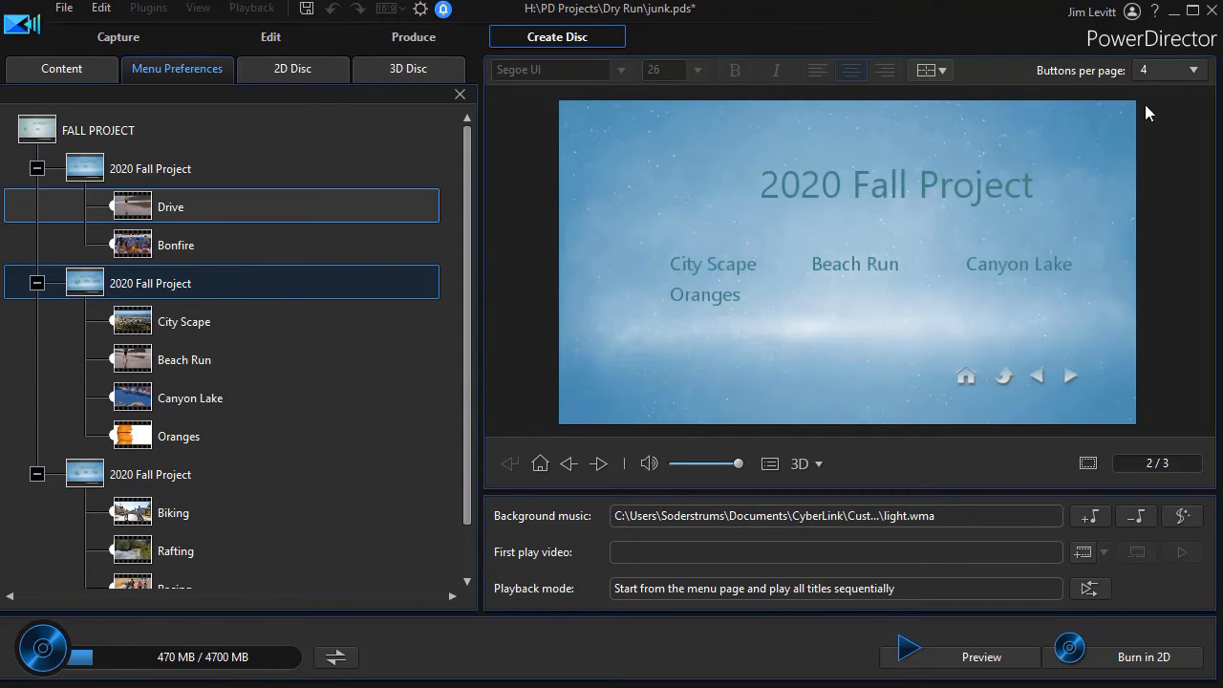
# Set the first 2020 Fall Project page to 8 buttons and test the Bonfire button in the disc preview
pyautogui.click(188, 170)
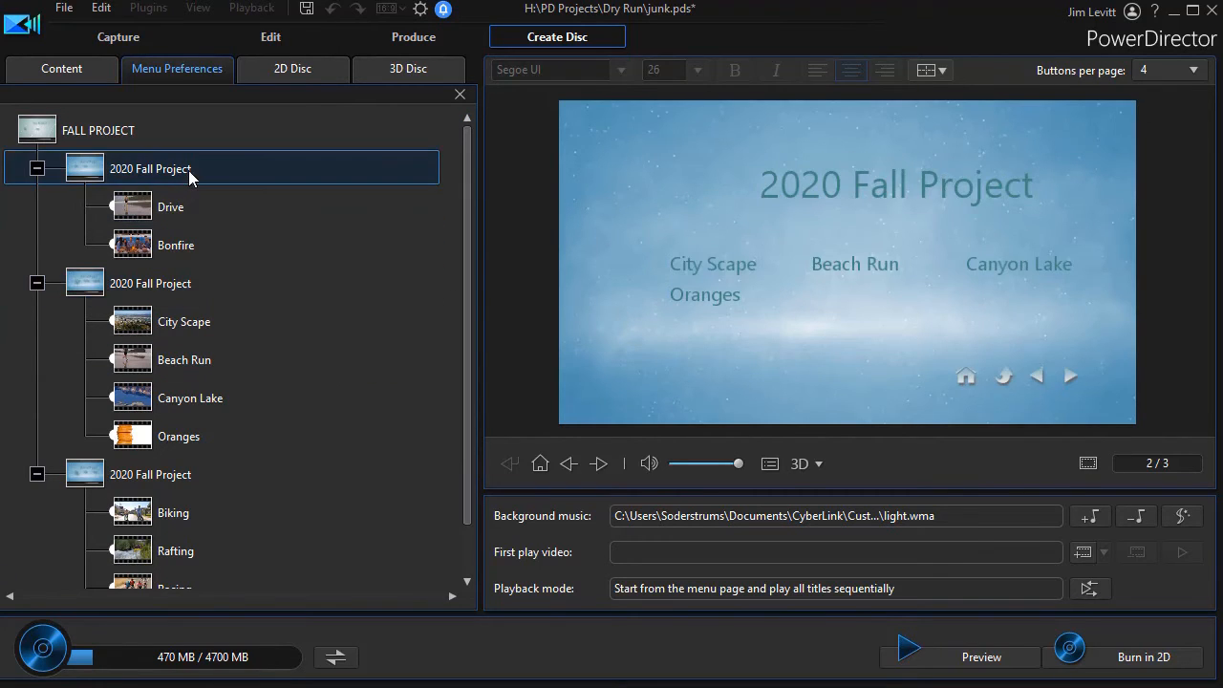
pyautogui.click(1194, 71)
pyautogui.click(1183, 224)
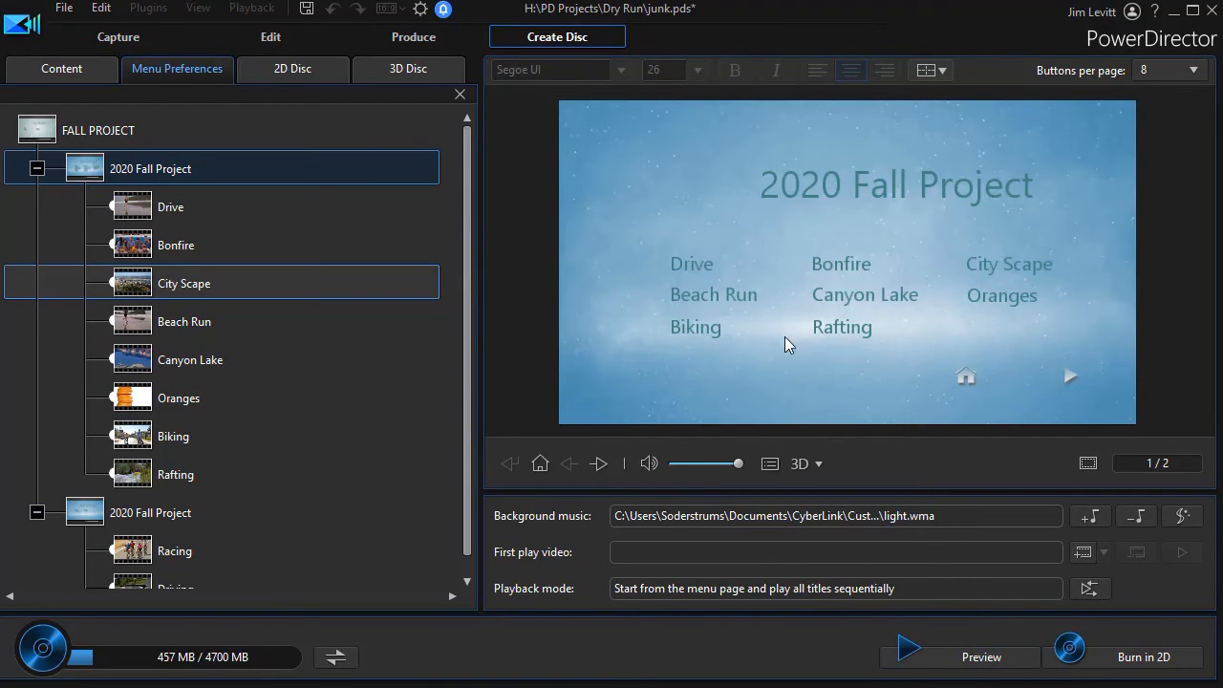
pyautogui.click(978, 660)
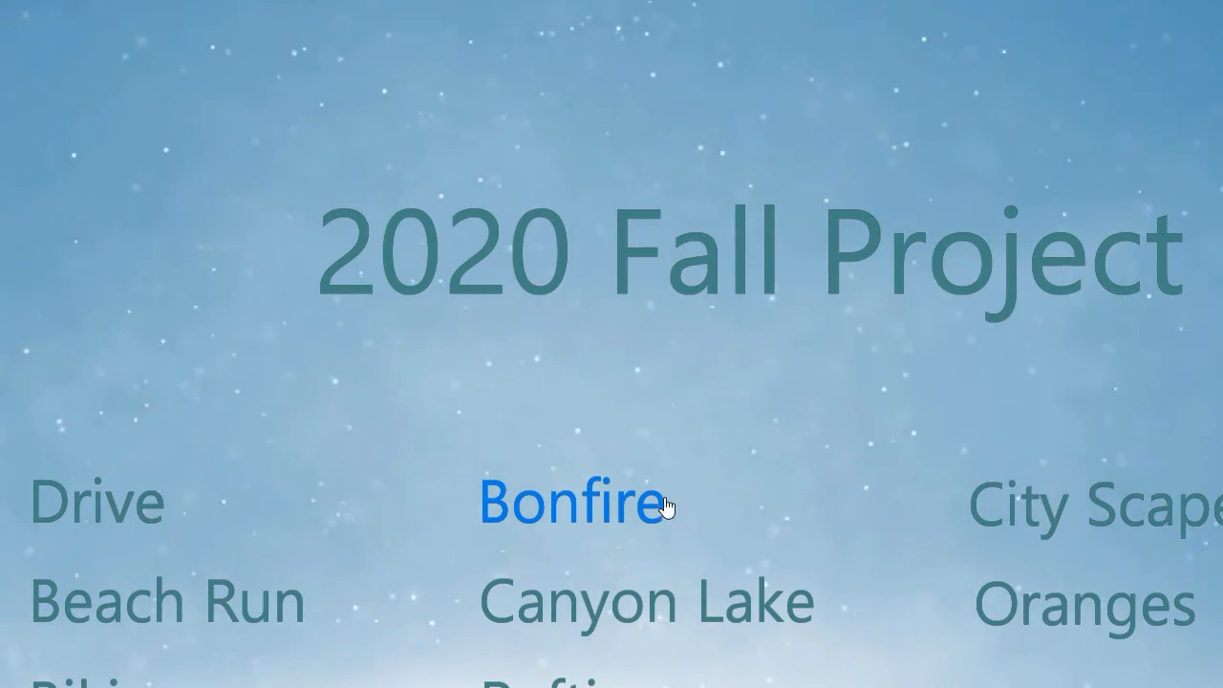
pyautogui.click(608, 503)
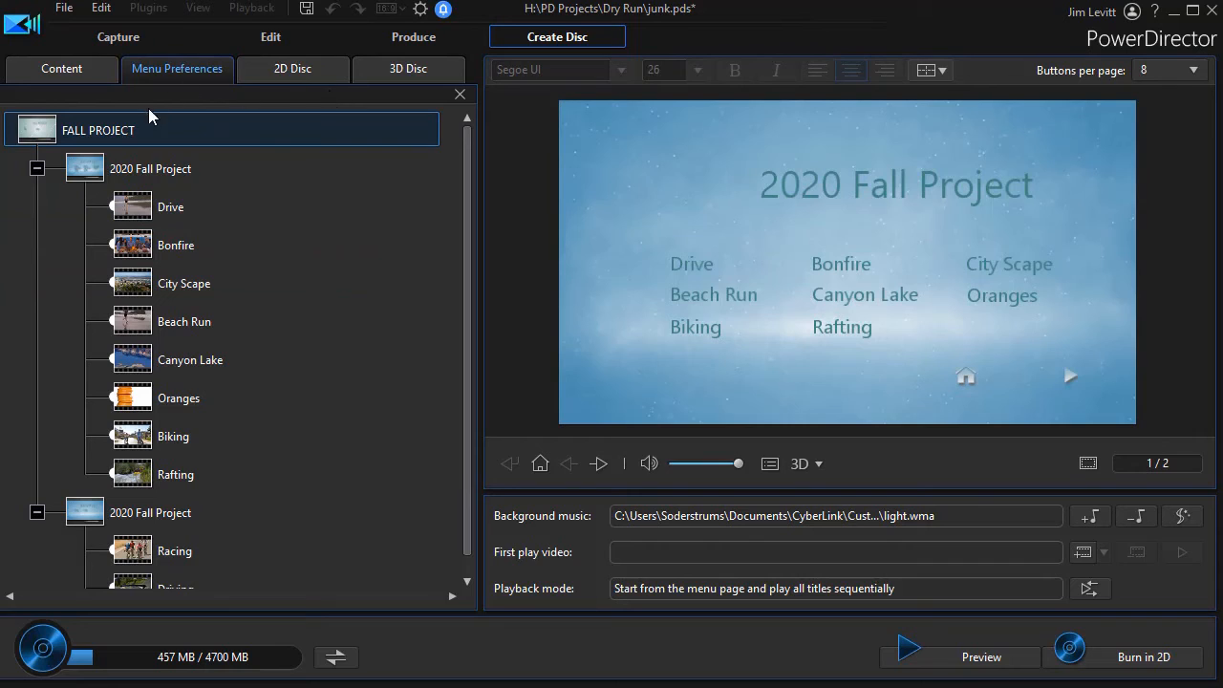
# Return to the menu template library and open the custom "a first test" template for modification
pyautogui.click(84, 75)
pyautogui.click(183, 72)
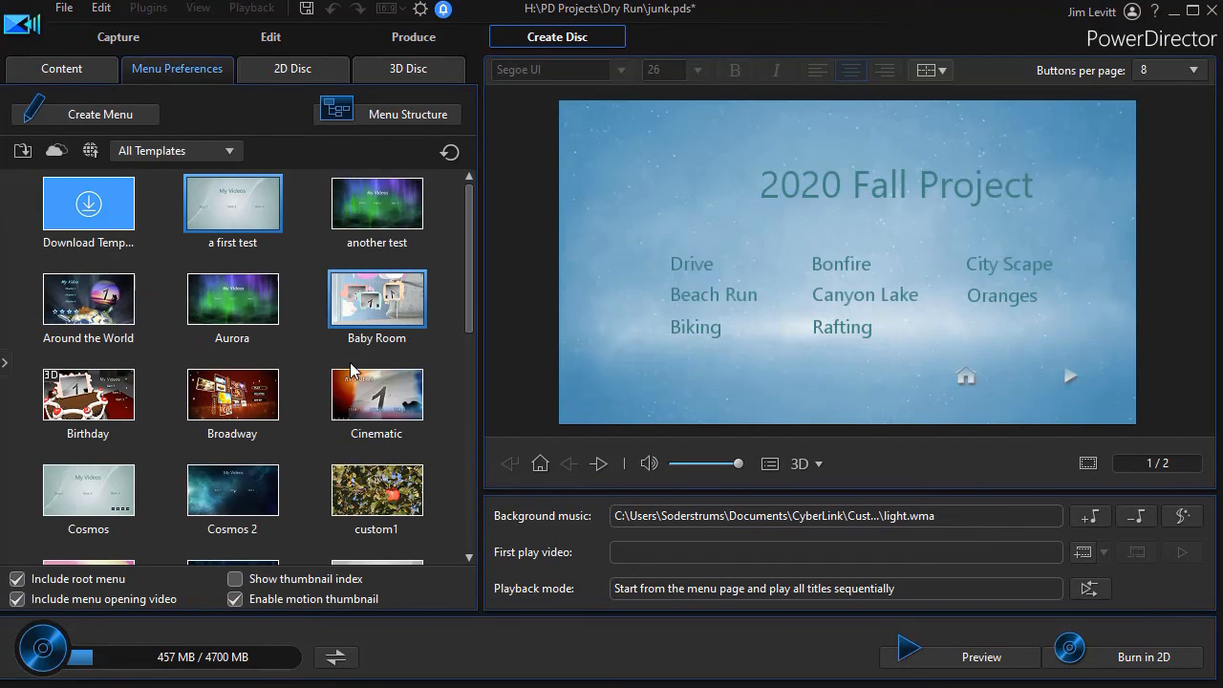
pyautogui.rightClick(240, 207)
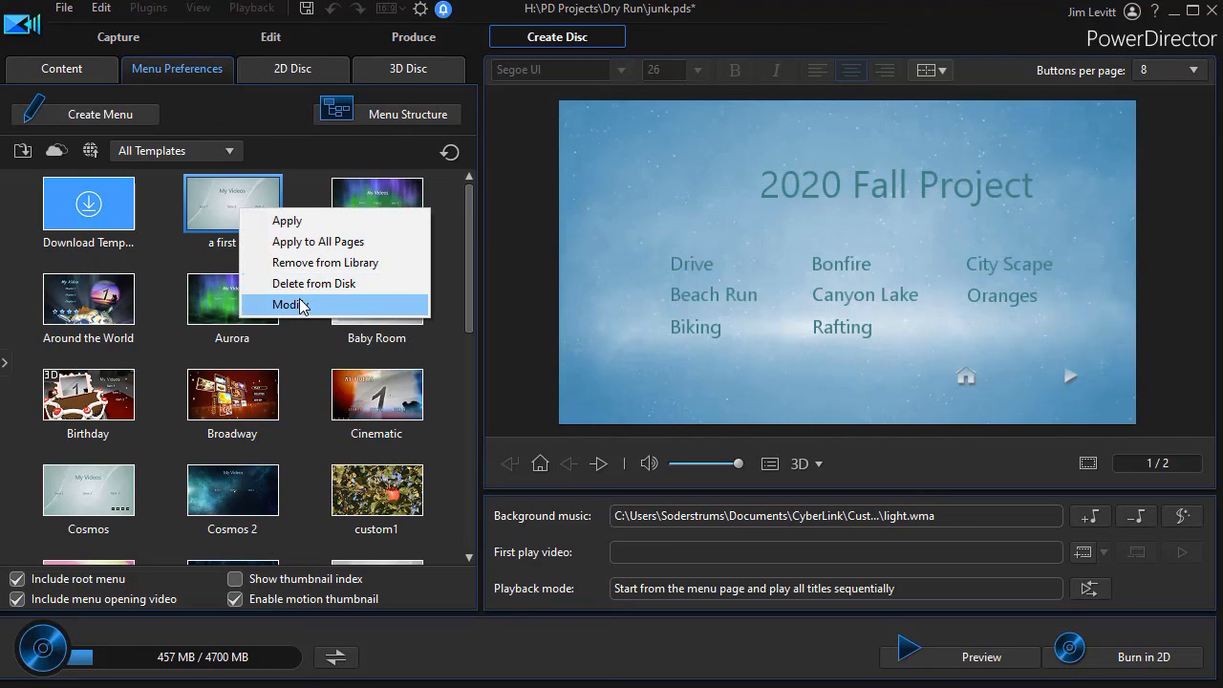
pyautogui.click(301, 305)
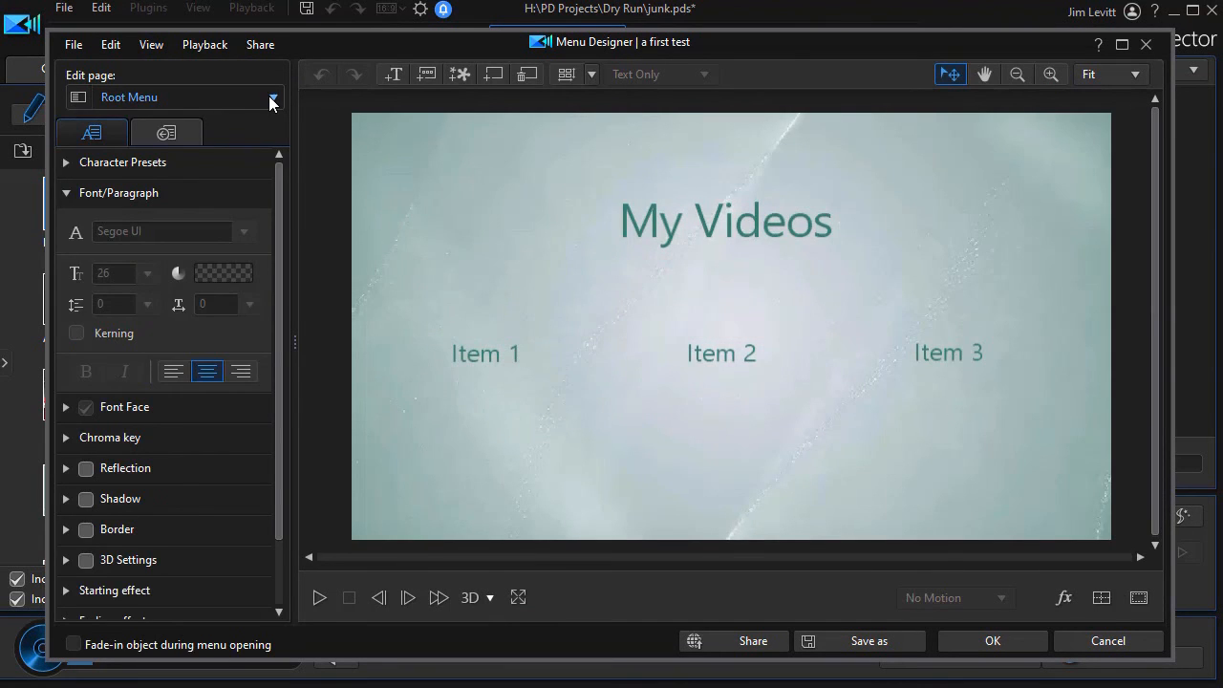
# Add a ninth button below Item 6 on the template's Titles/Chapters Menu page and accept the design changes
pyautogui.click(271, 97)
pyautogui.click(191, 139)
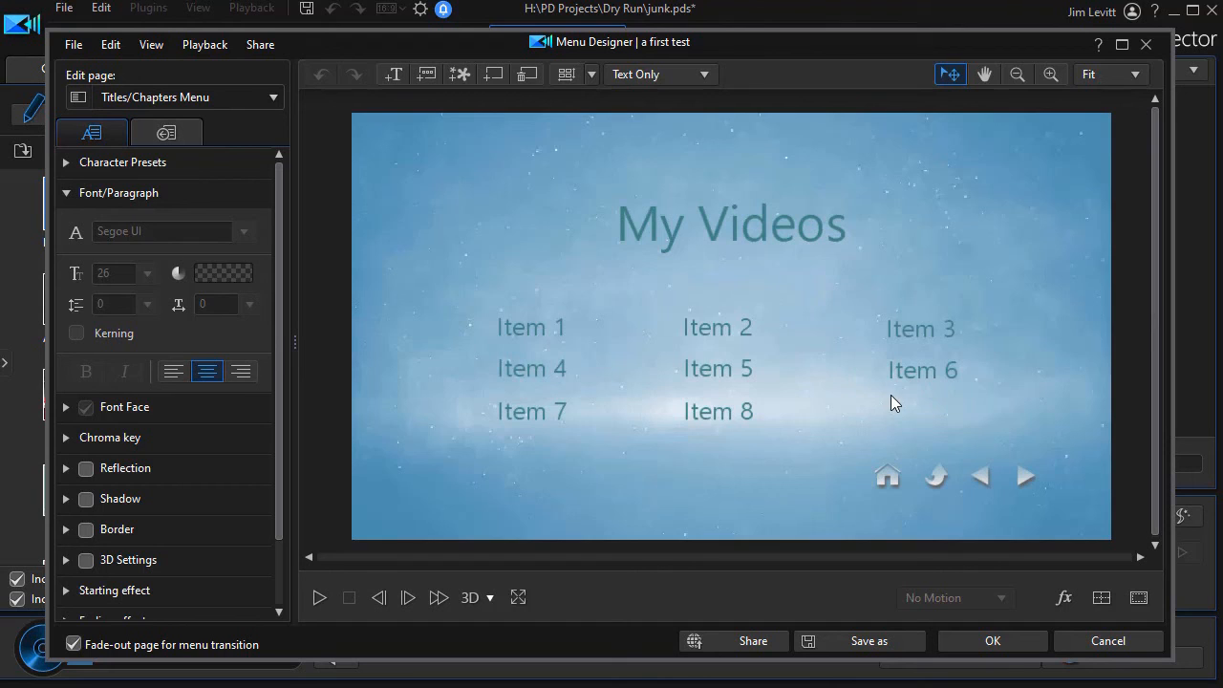
pyautogui.click(426, 75)
pyautogui.moveTo(449, 170); pyautogui.dragTo(928, 405)
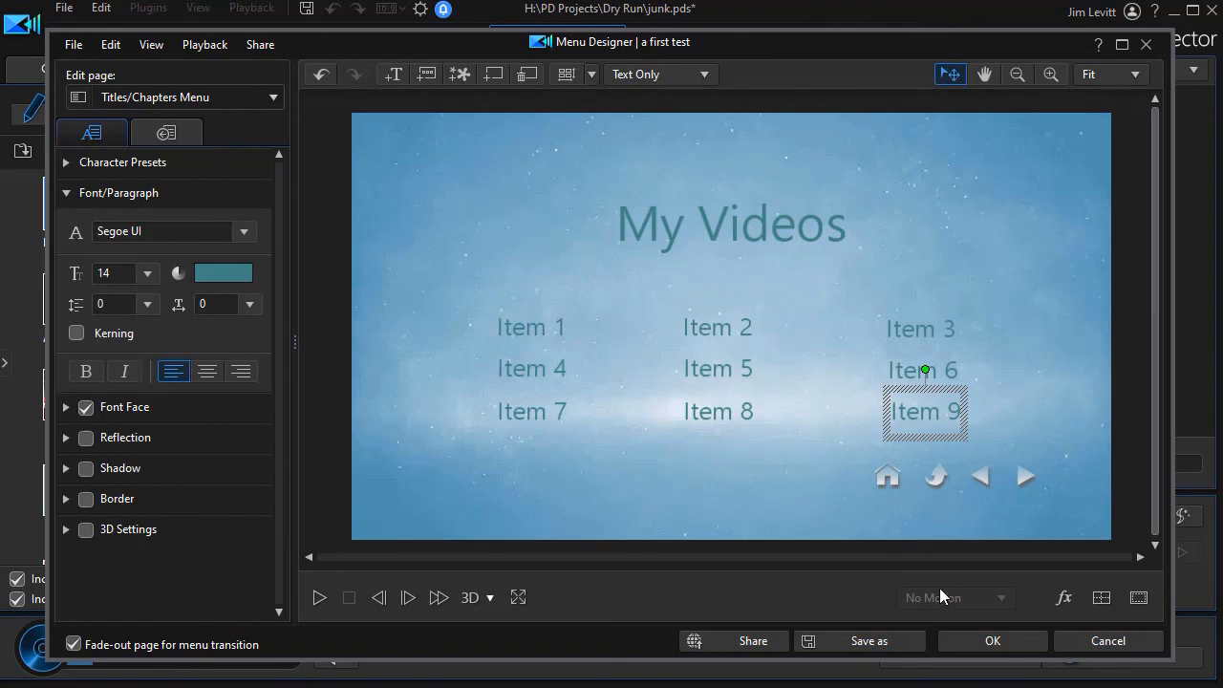
pyautogui.click(986, 644)
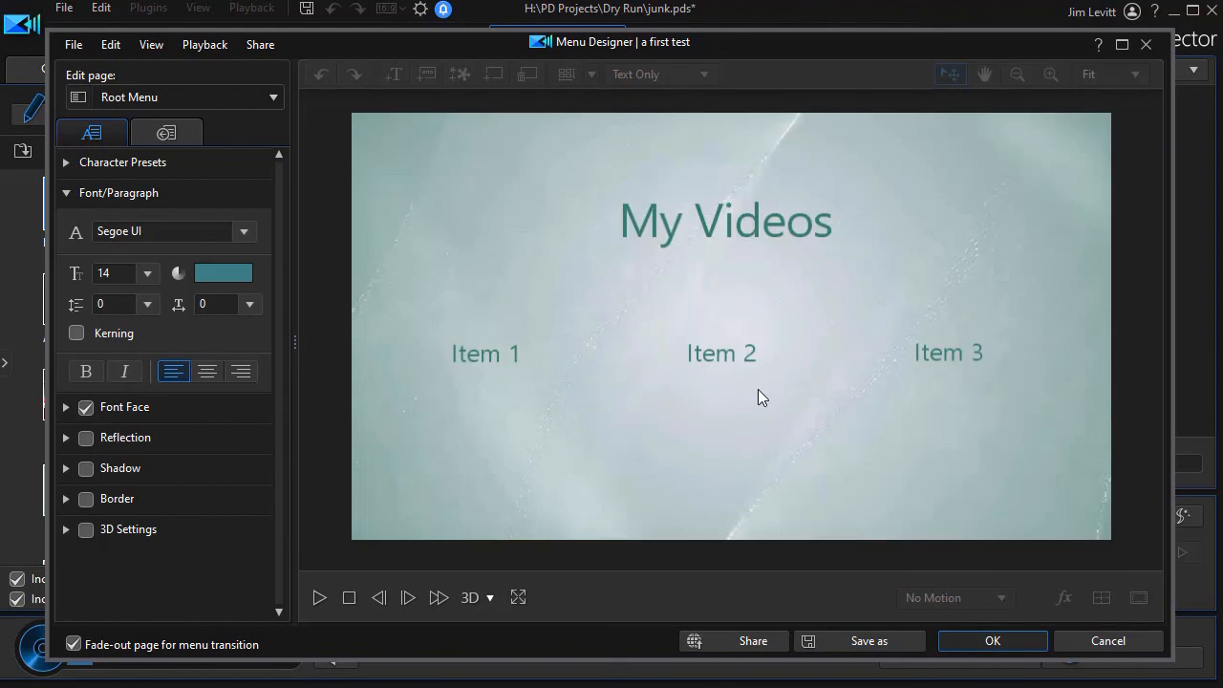